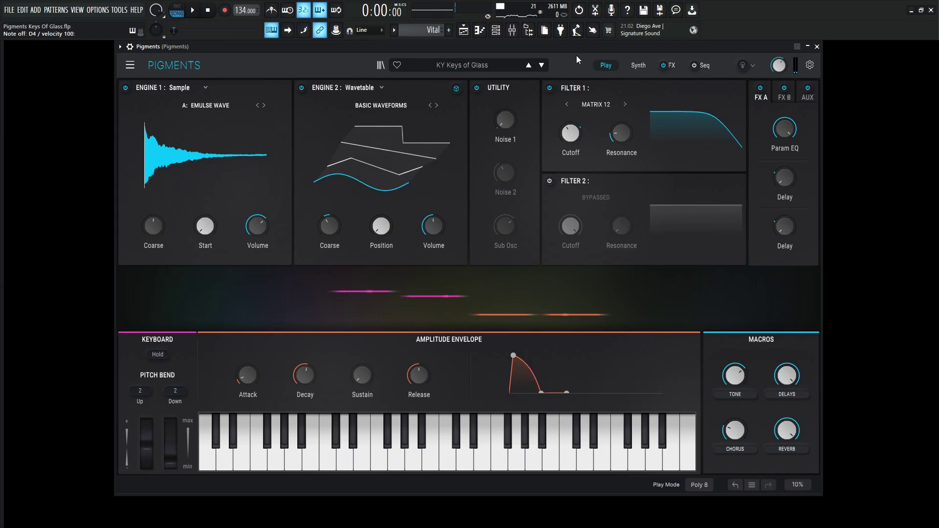
Step: On the Synth page, browse Engine 2's wavetable and the Utility Engine's noise settings
left_click(636, 65)
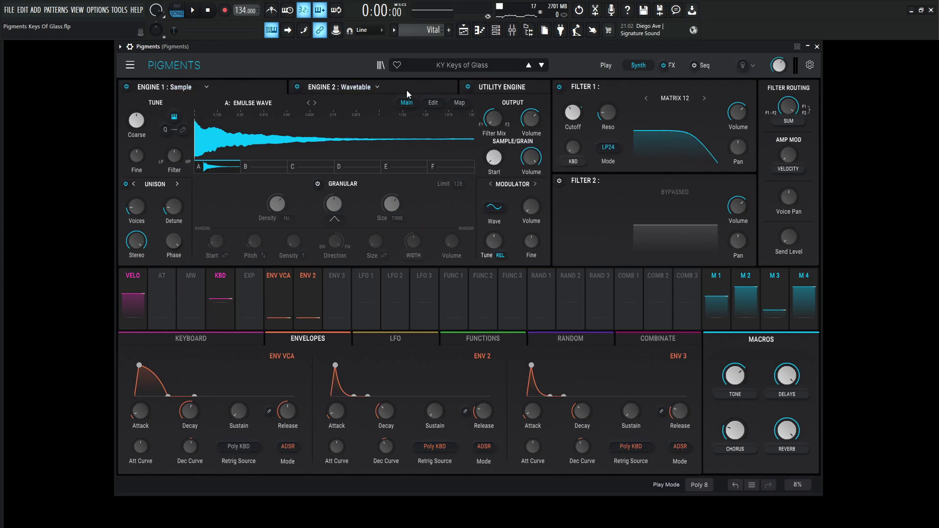
left_click(434, 86)
left_click(505, 87)
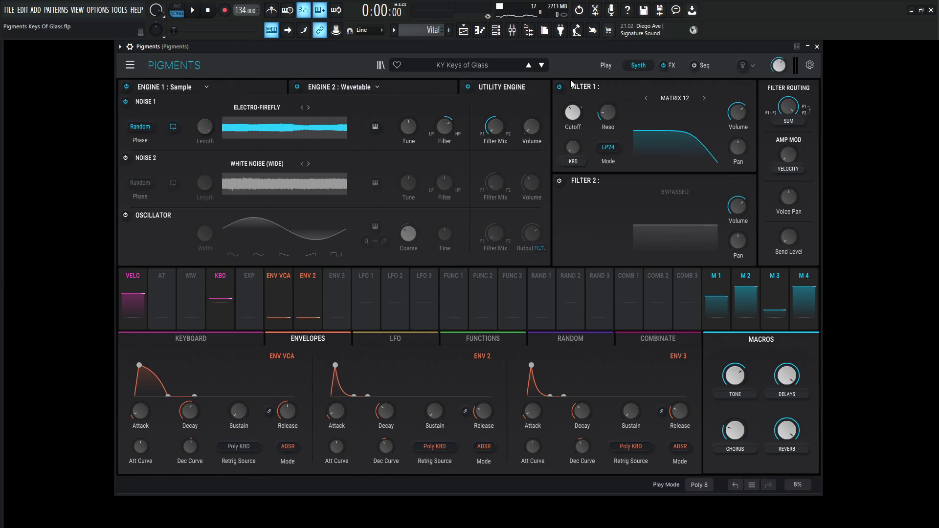
Step: Bypass the whole effects chain on the FX page, then show Engine 1's sample settings
left_click(672, 65)
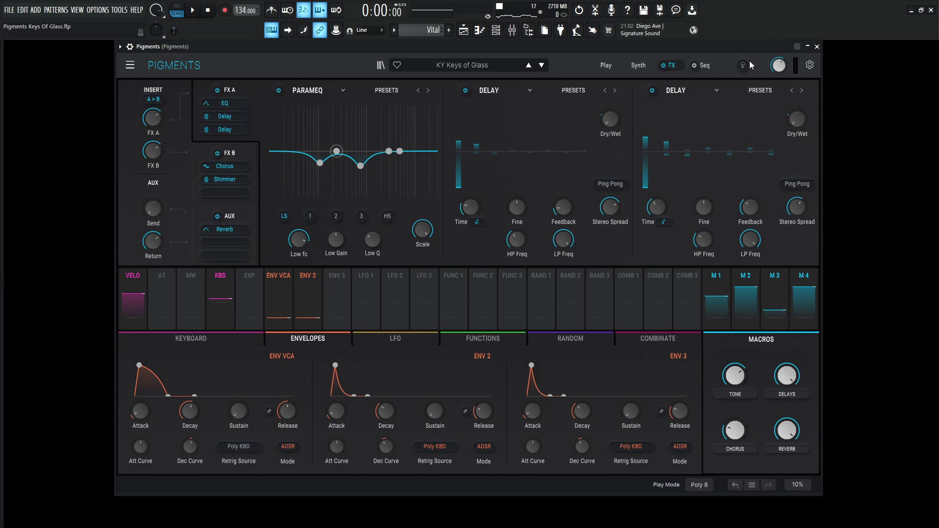
left_click(662, 66)
left_click(639, 65)
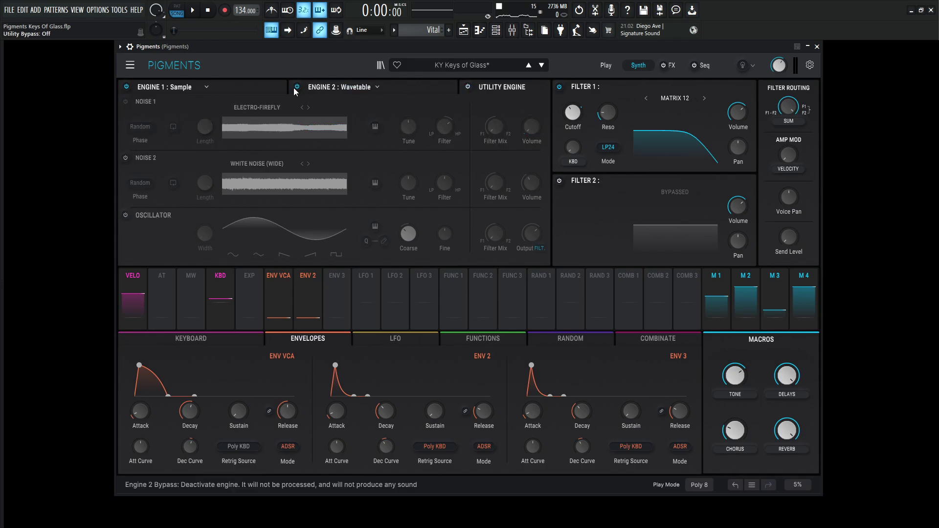
left_click(268, 86)
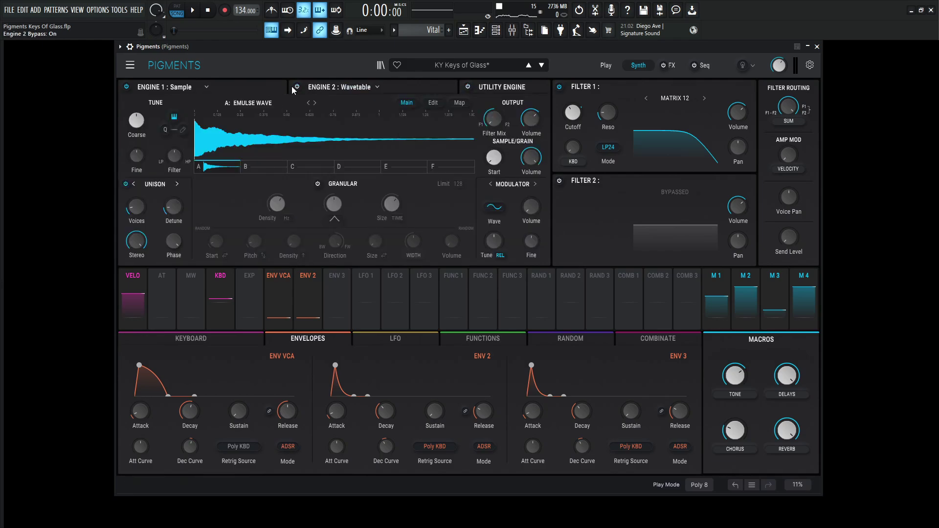
Step: Browse Engine 1's sample list, keep Emulse Wave, and check unison voices, detune, stereo and filter mix
left_click(255, 104)
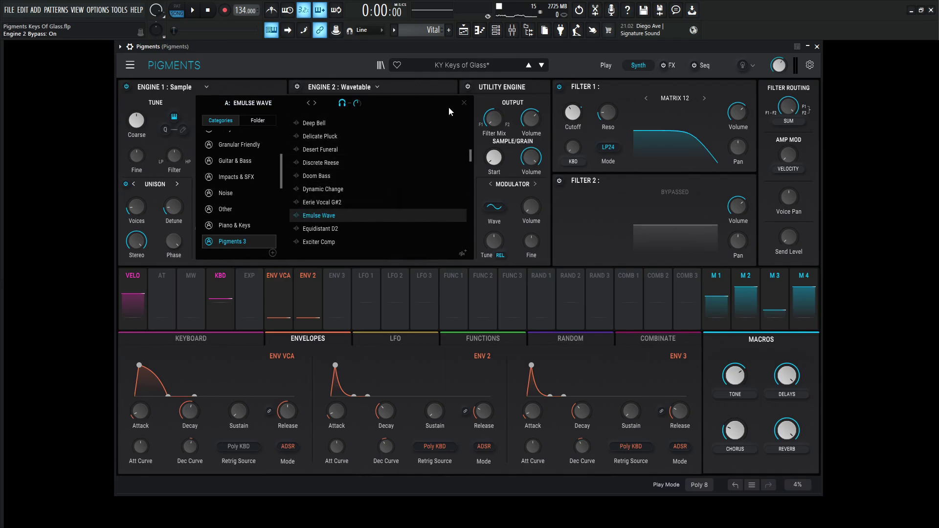
left_click(463, 103)
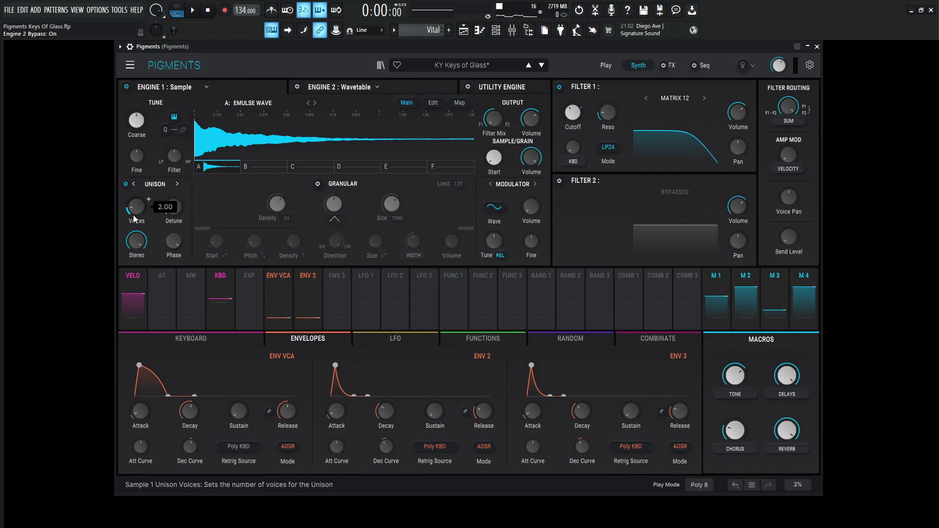
mouse_move(172, 213)
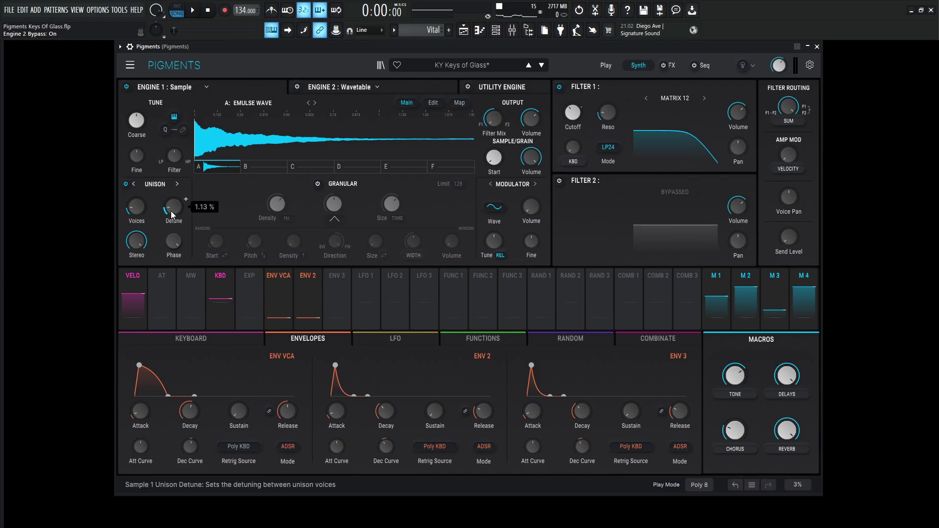
mouse_move(143, 245)
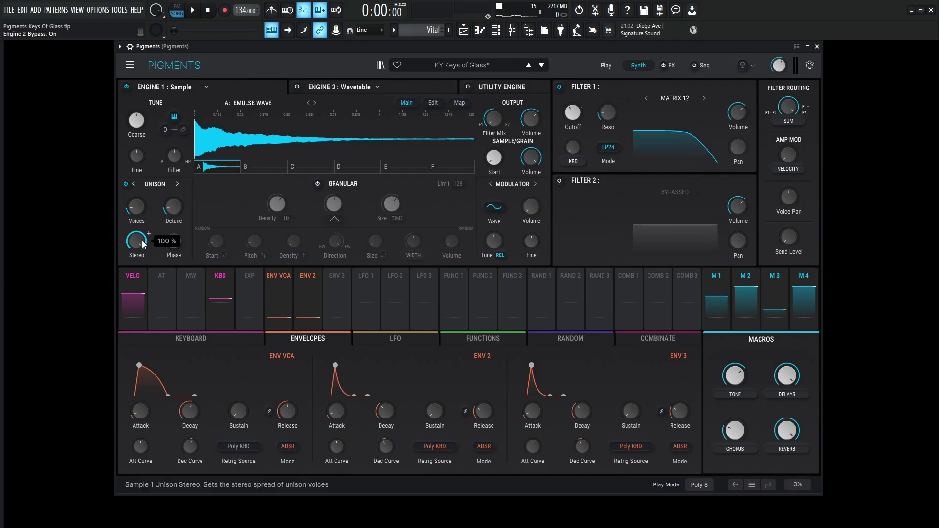
mouse_move(487, 123)
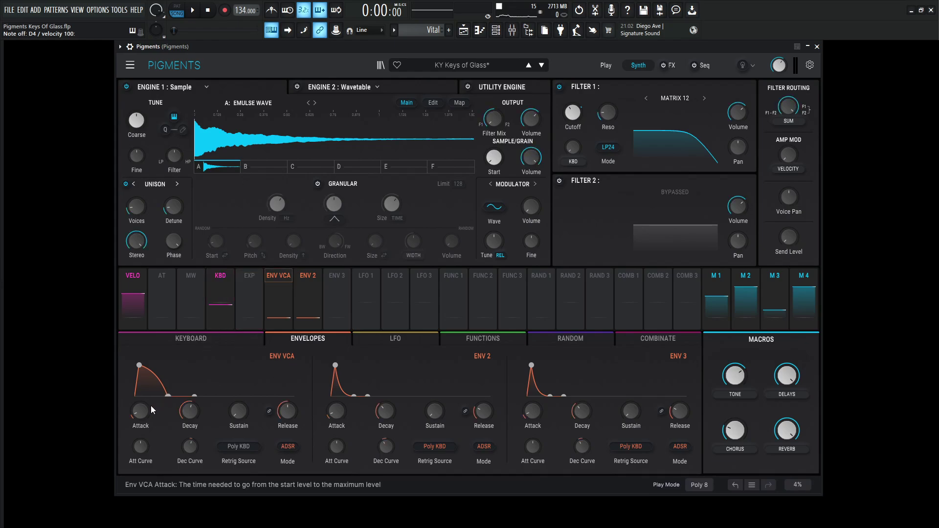
mouse_move(145, 412)
mouse_move(189, 412)
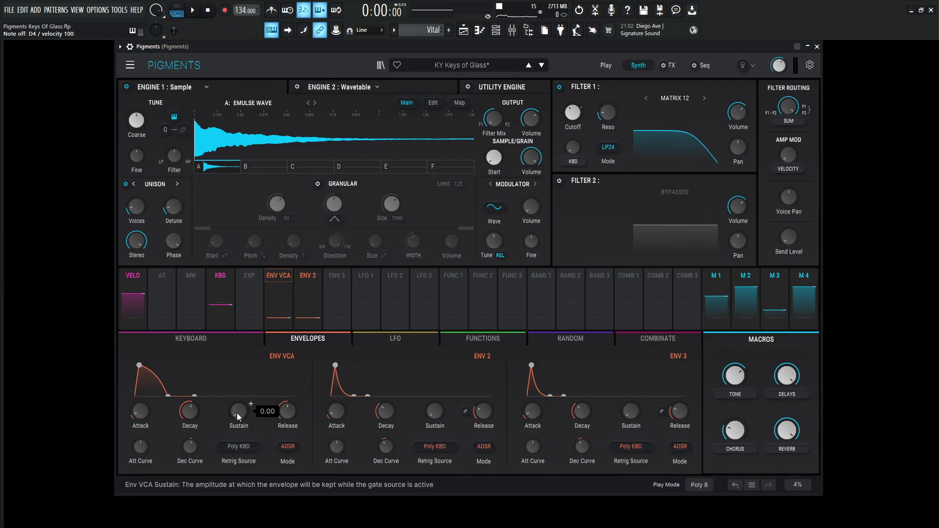
mouse_move(283, 414)
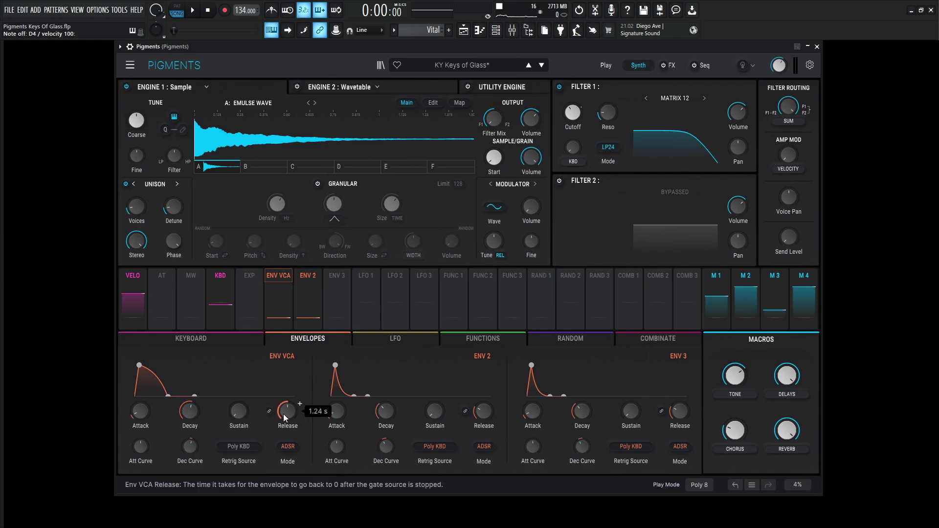
mouse_move(192, 450)
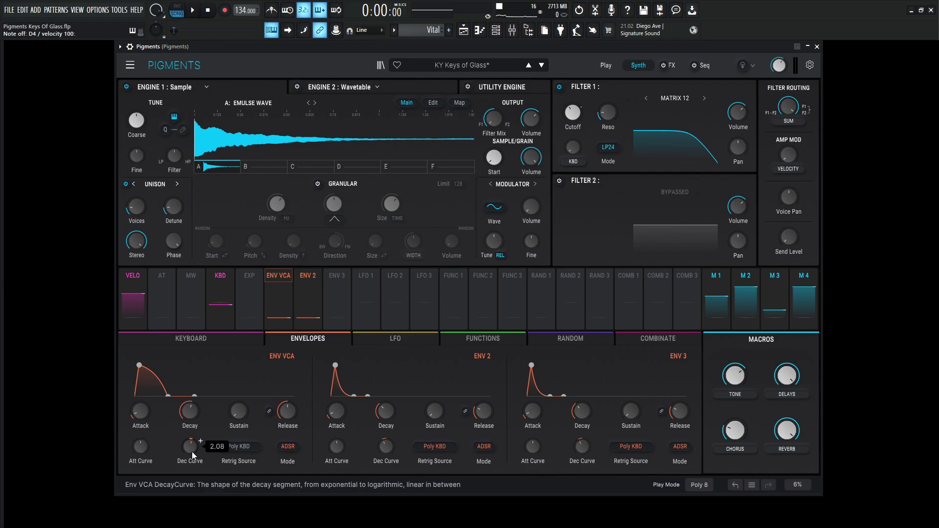
mouse_move(140, 448)
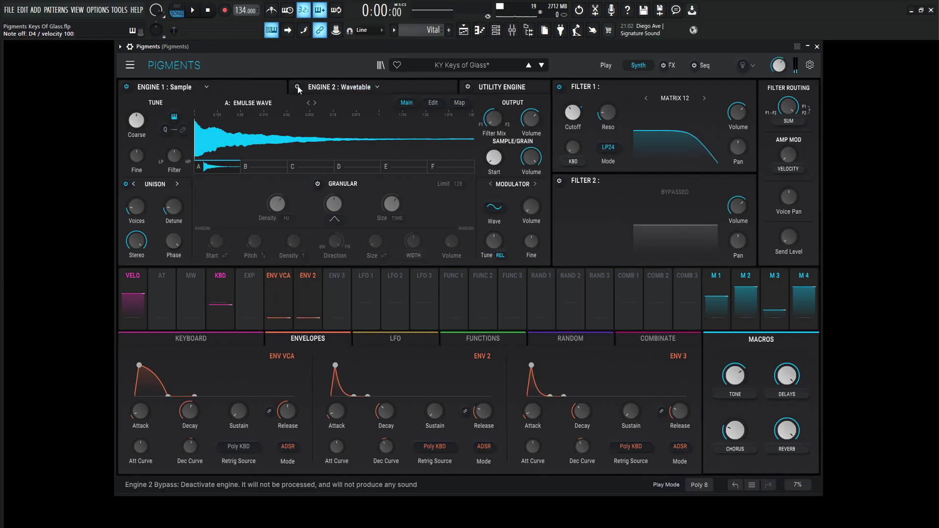
Step: Mute Engine 1 and view Engine 2's wavetable as a single flat 2D waveform
left_click(127, 86)
left_click(406, 87)
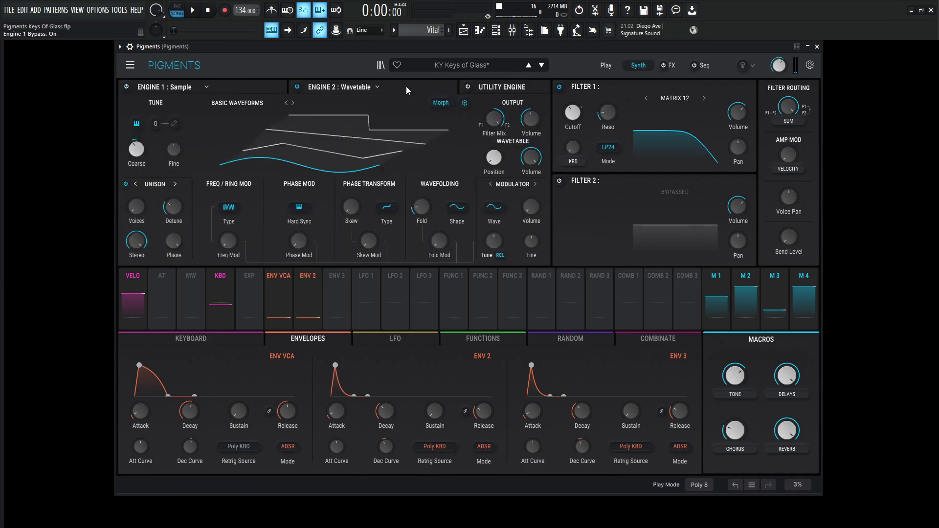
left_click(465, 104)
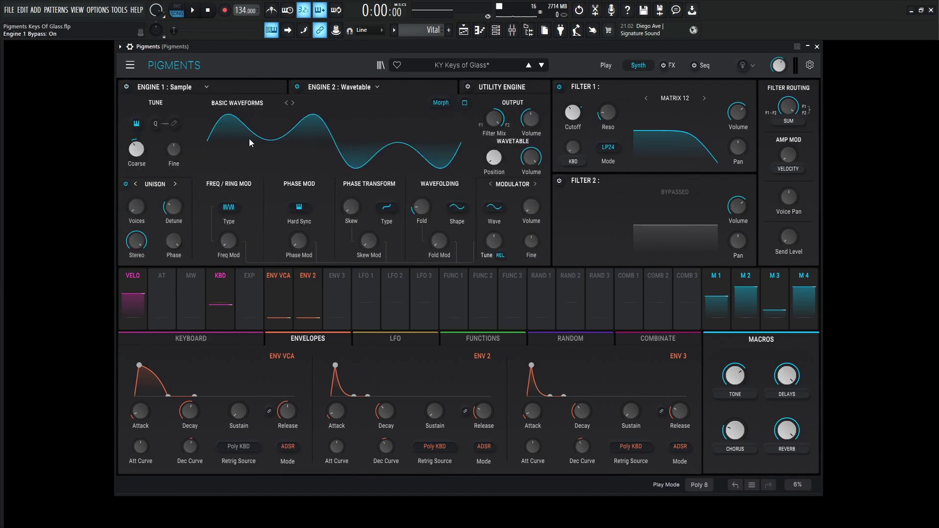
left_click(464, 103)
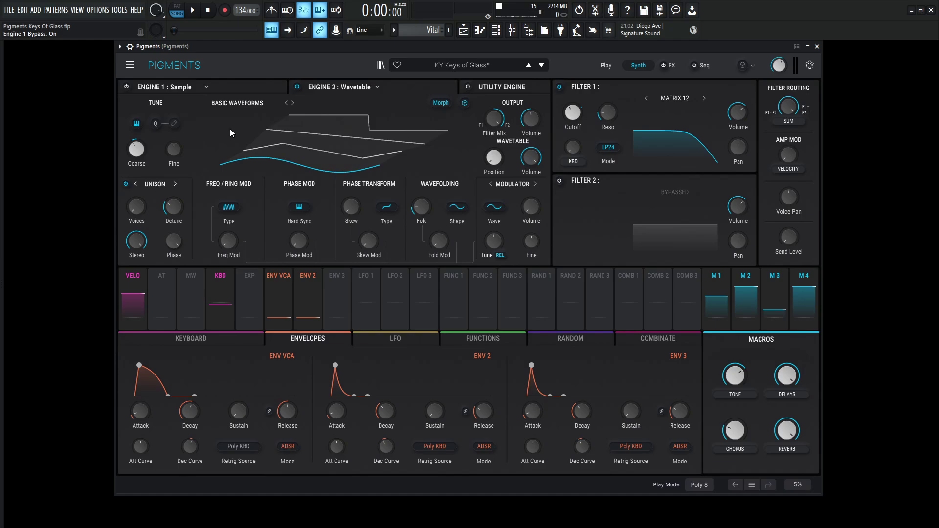
left_click(464, 102)
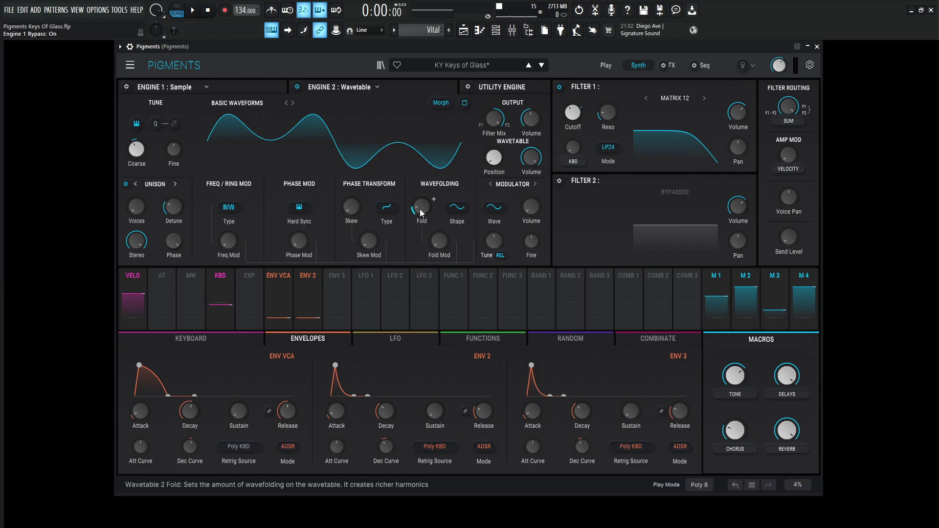
Step: Look at Engine 2's fold shape options unchanged, then toggle Engine 2 off and on to compare
mouse_move(420, 210)
left_click(452, 208)
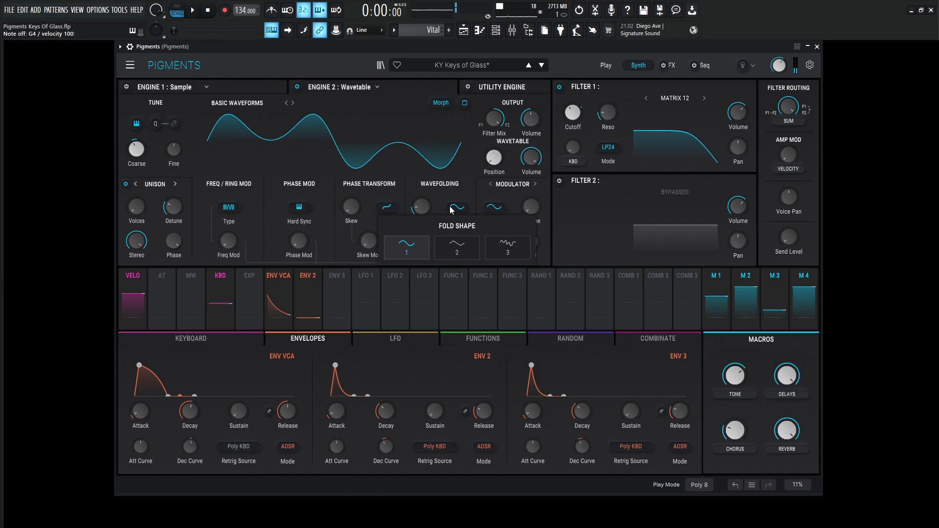
left_click(467, 186)
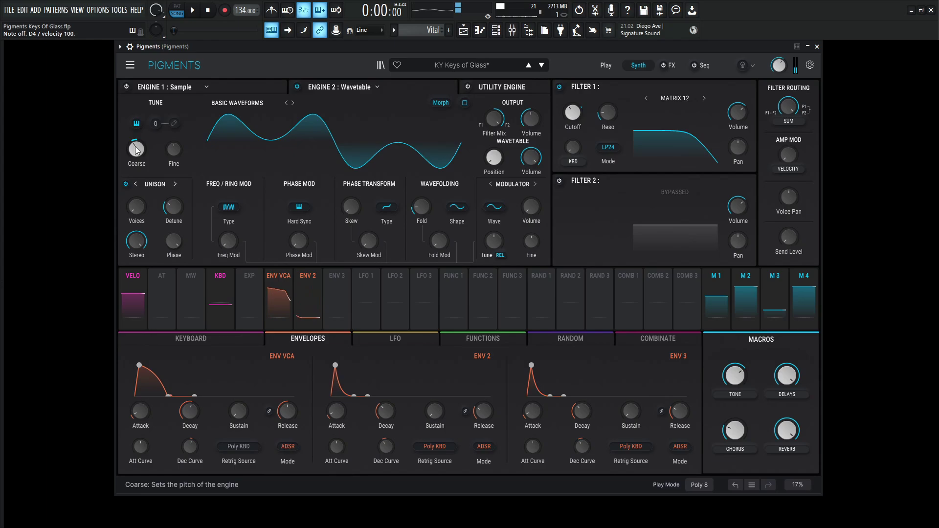
mouse_move(136, 152)
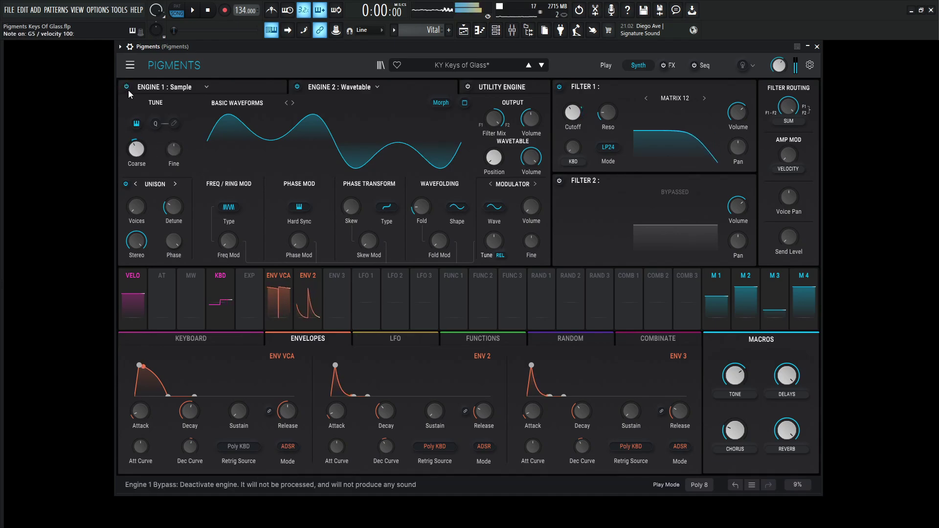
left_click(296, 87)
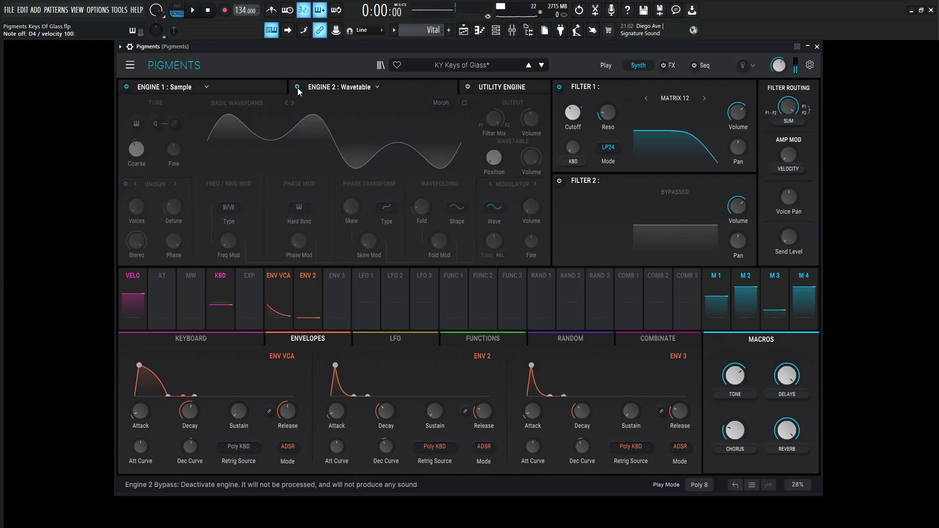
left_click(297, 89)
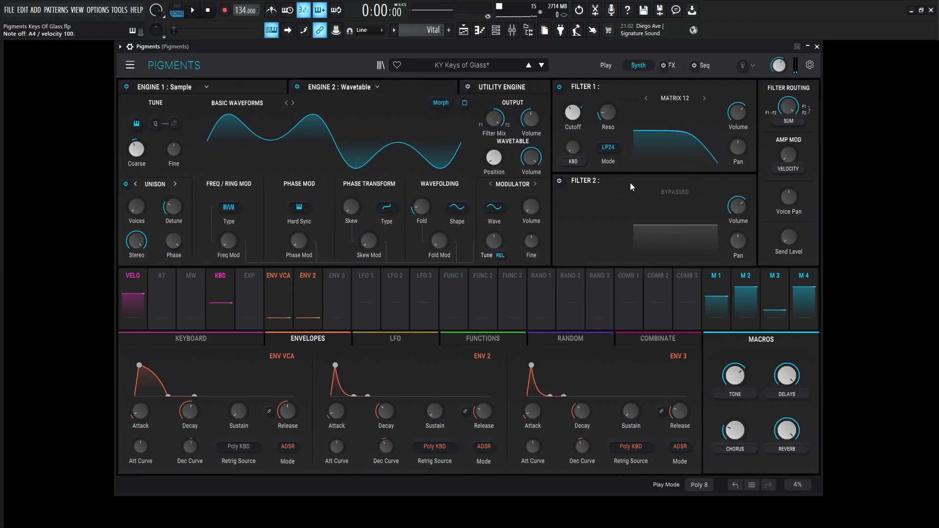
Step: Compare Filter 2 on and off, leaving it bypassed
left_click(560, 181)
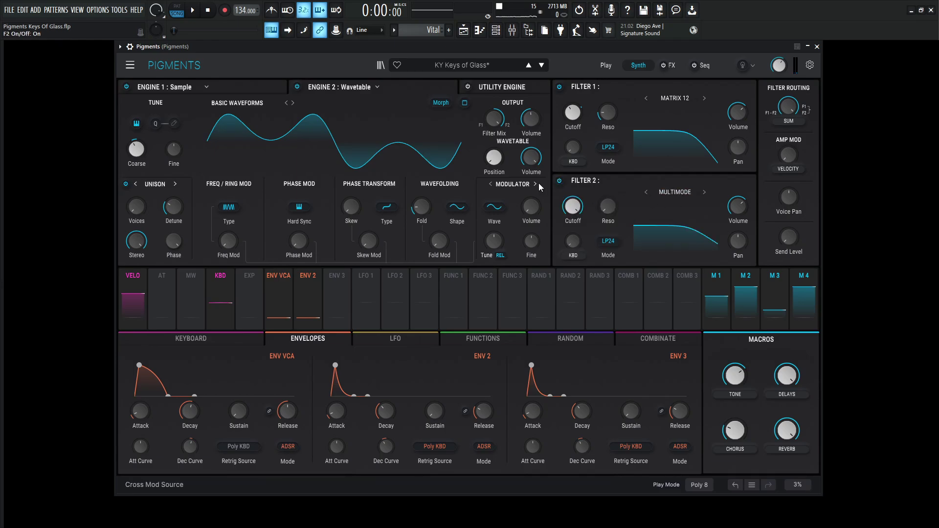
left_click(558, 181)
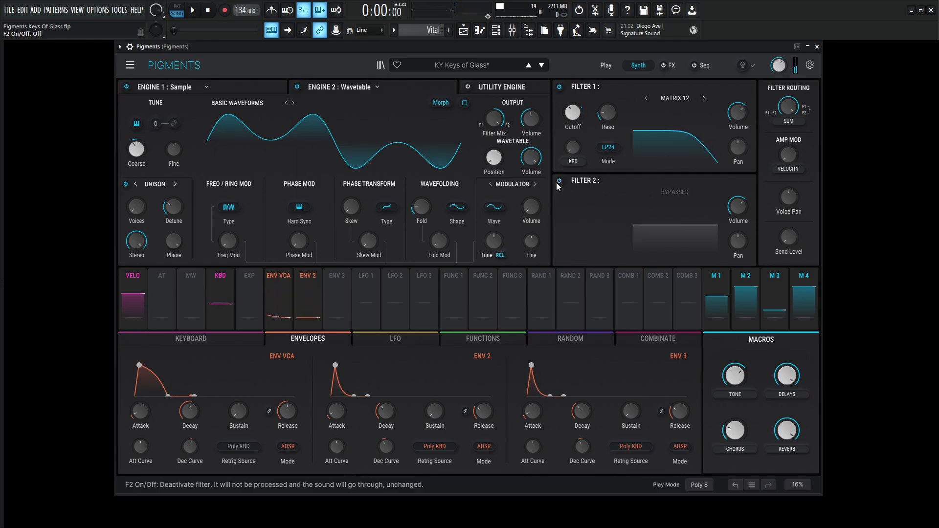
left_click(558, 182)
left_click(558, 182)
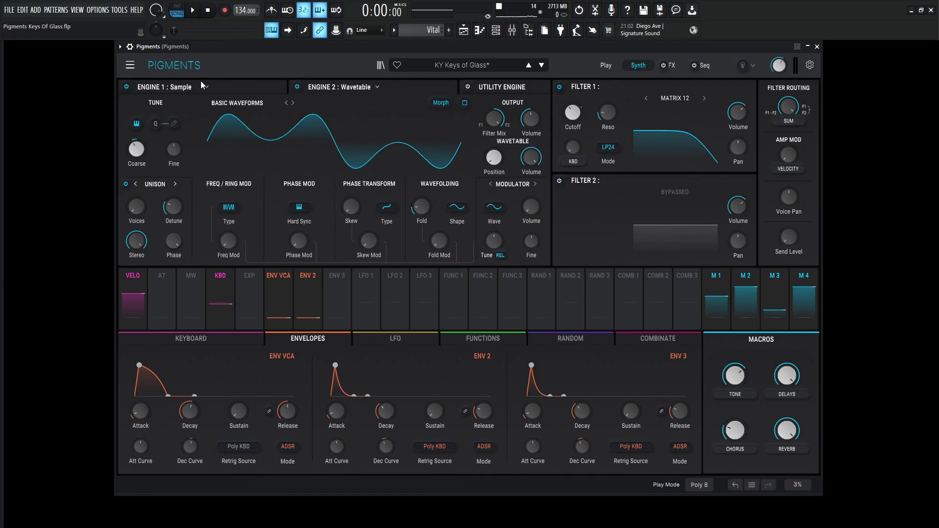
Step: Audition the patch with G4 and D4 notes and glance at the FX page
key("b")
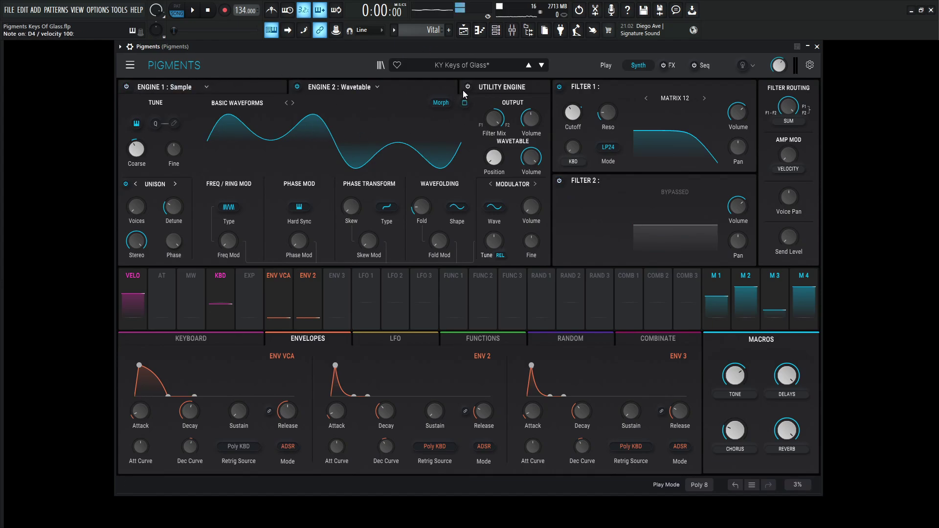
key("x")
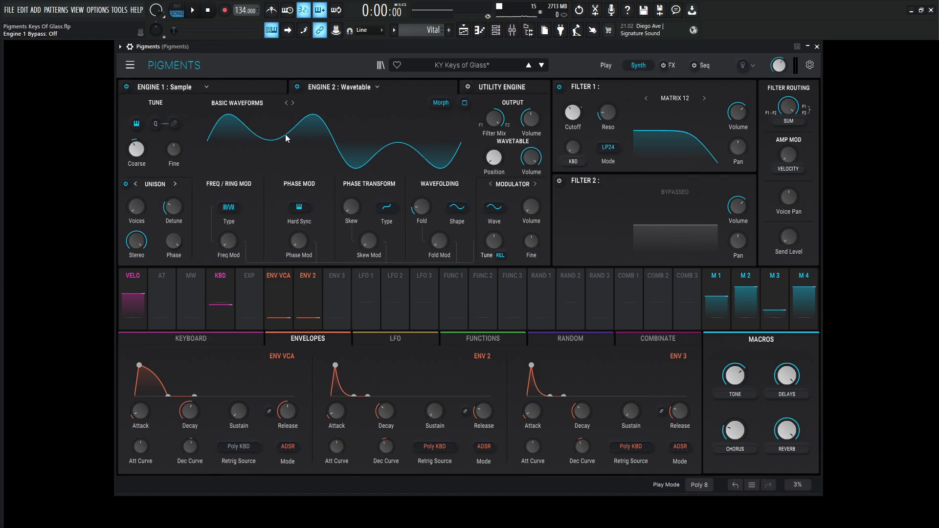
left_click(671, 65)
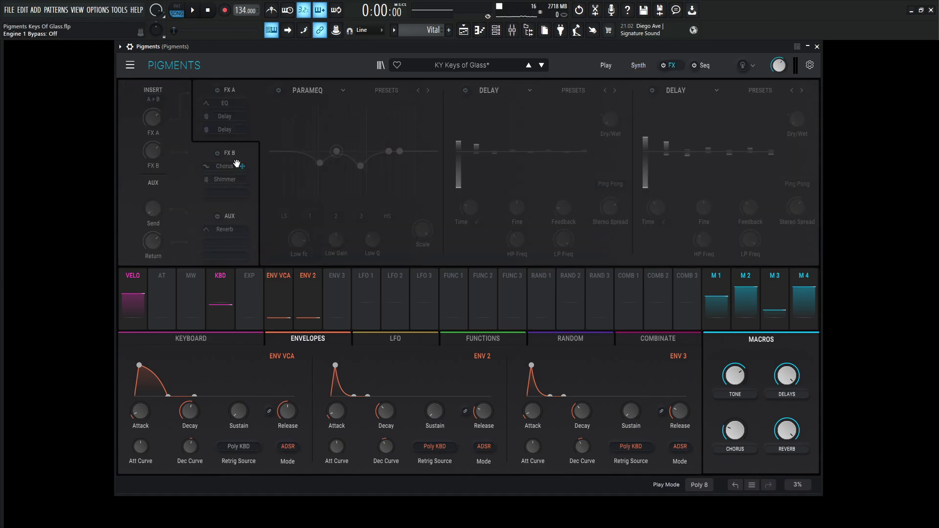
left_click(638, 66)
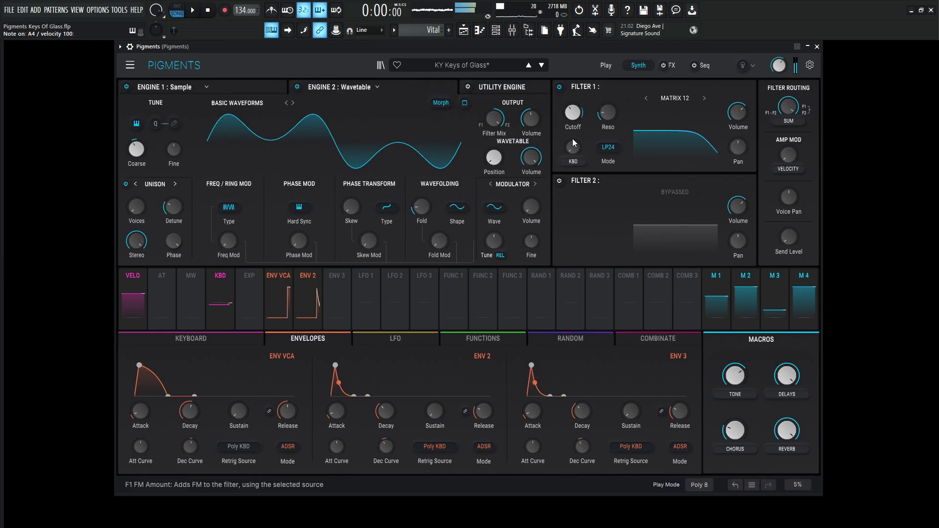
Step: Bypass Engine 2 and switch on the Utility Engine, browsing Noise 1 samples without changing them
left_click(297, 87)
left_click(498, 87)
left_click(469, 87)
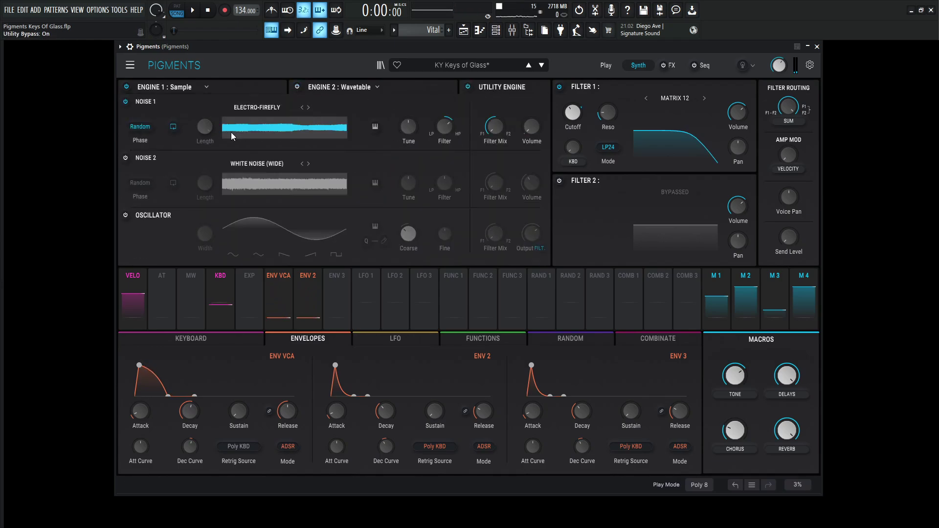
left_click(254, 108)
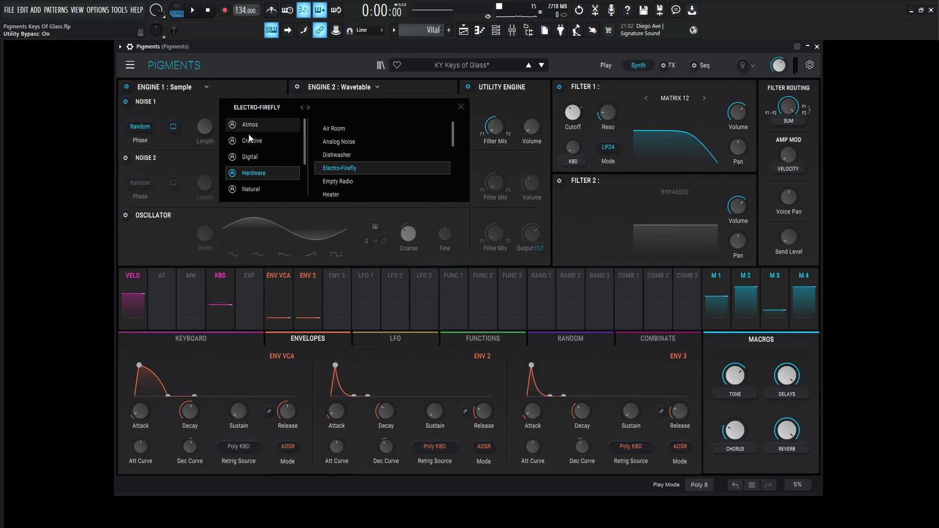
left_click(461, 107)
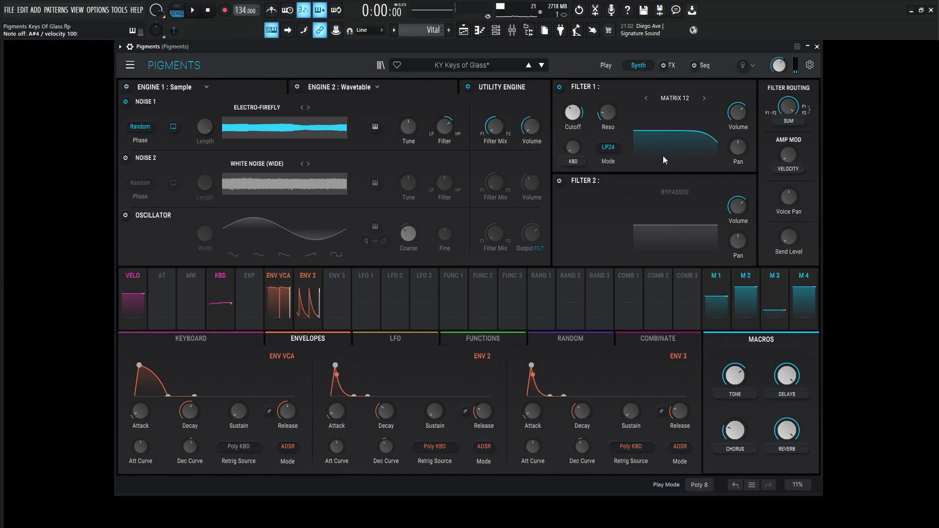
Step: Set the amount Env 2 modulates Noise 1's volume
mouse_move(528, 153)
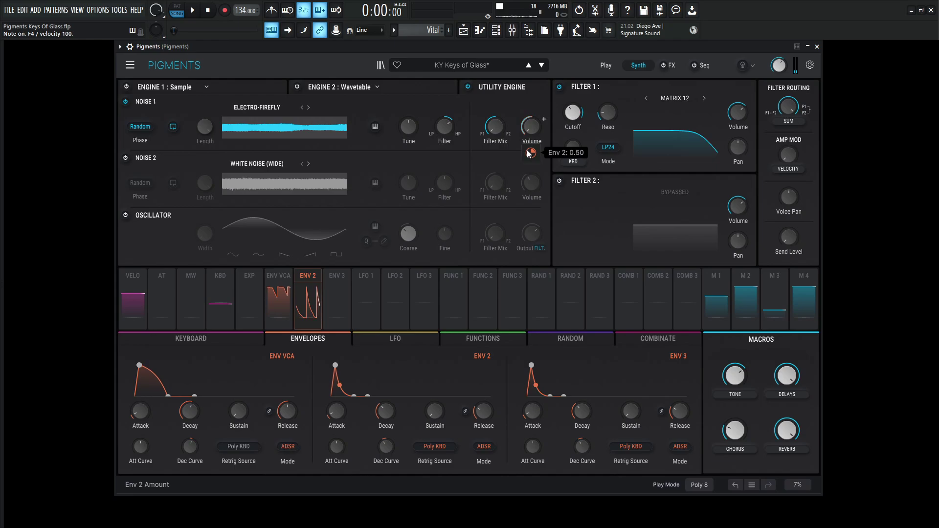
mouse_move(526, 126)
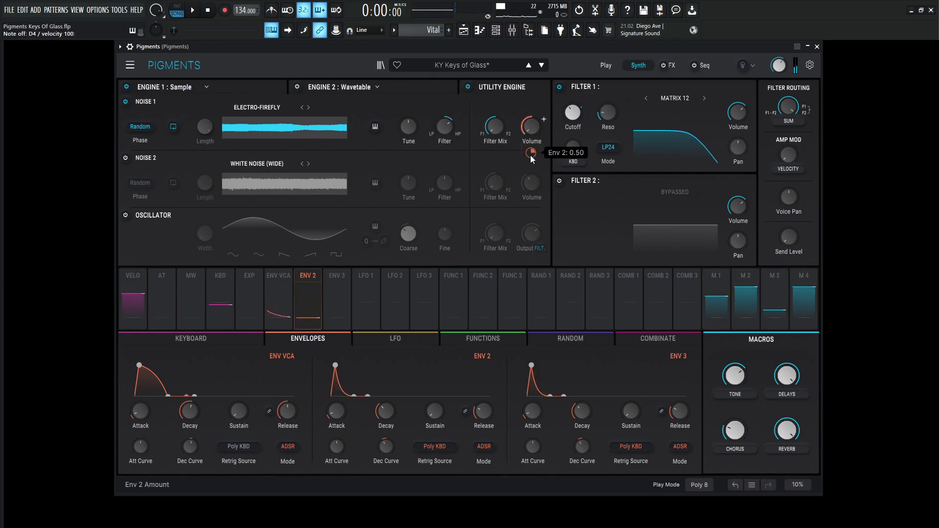
left_click_drag(531, 153, 530, 144)
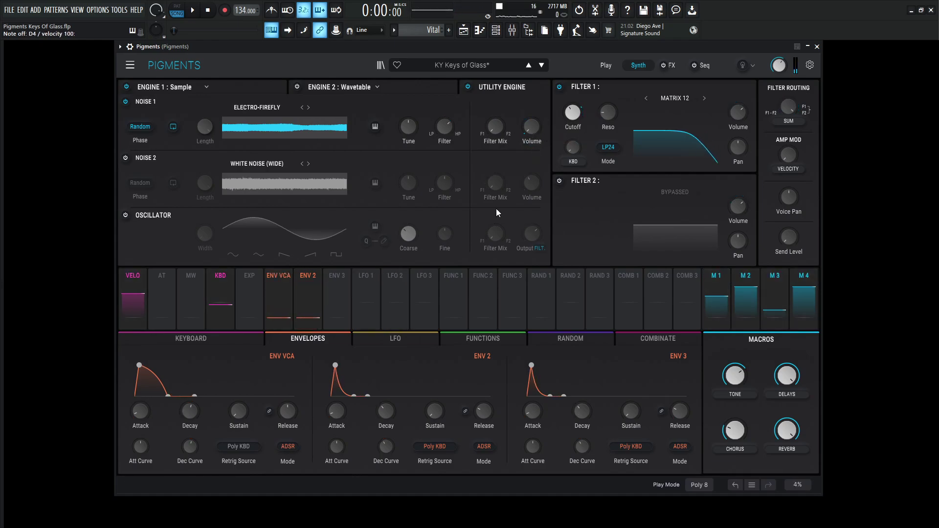
Step: Inspect the Env 2 modulation amount and the filter resonance knob values
mouse_move(529, 155)
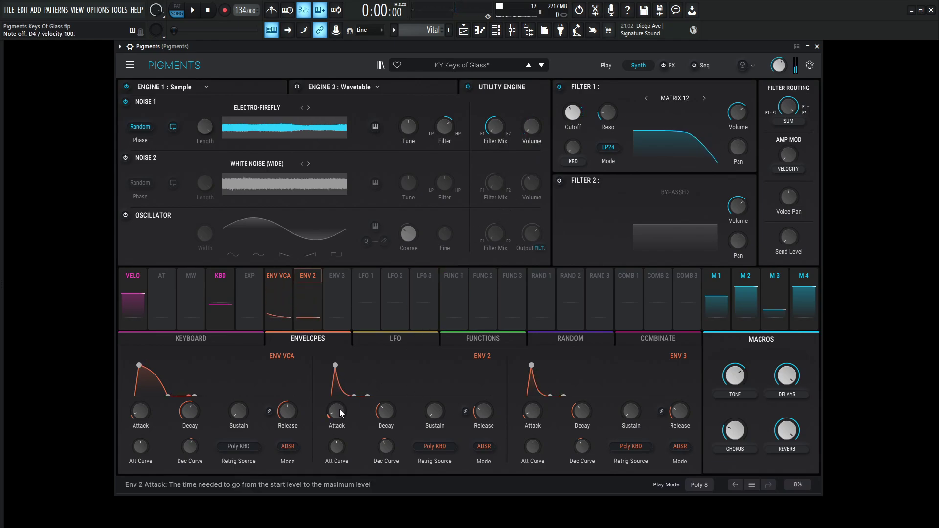
mouse_move(383, 412)
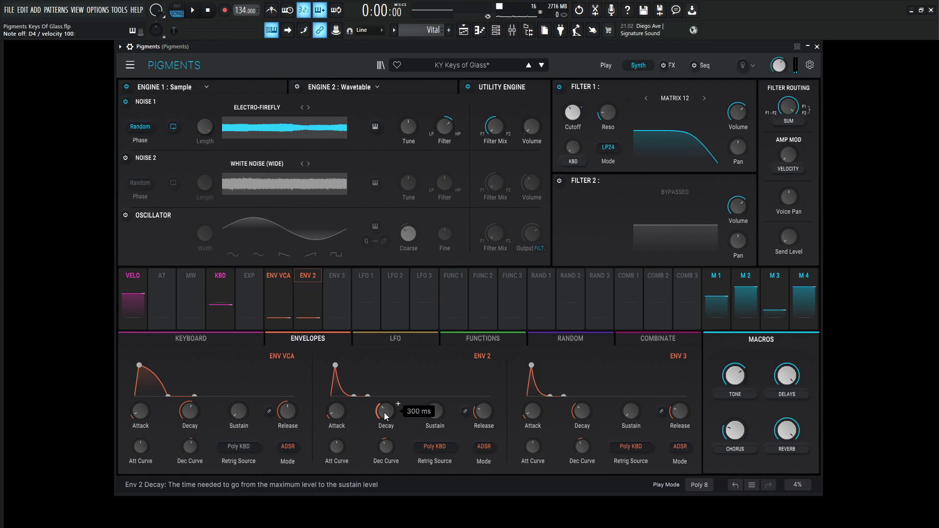
mouse_move(482, 414)
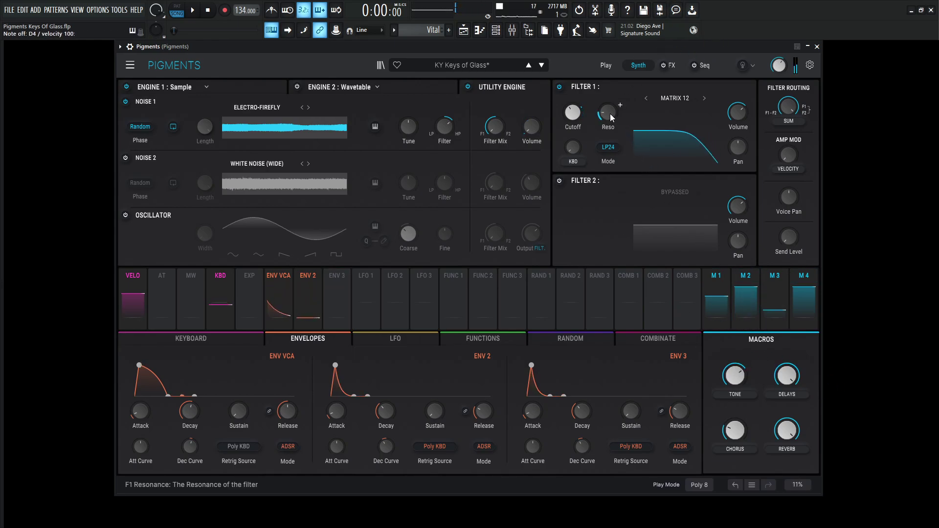
mouse_move(610, 116)
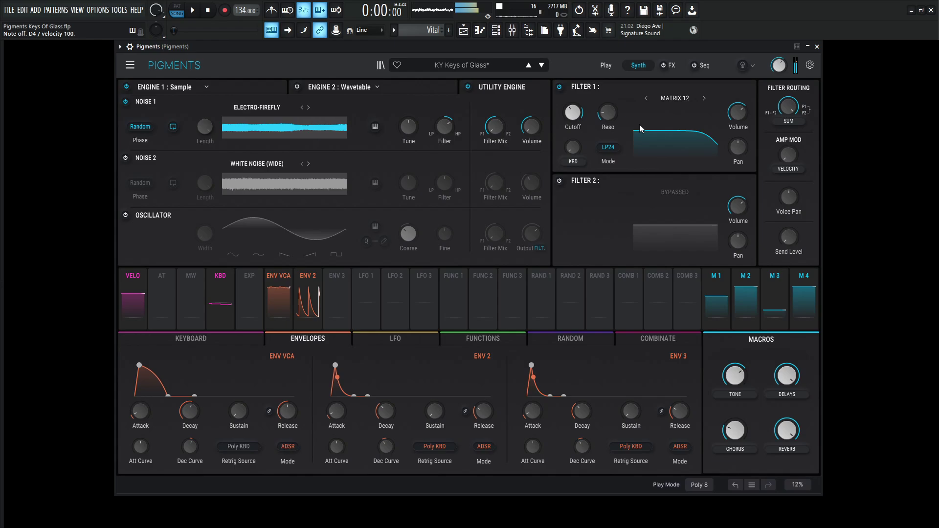
Step: Turn Engine 2 back on, re-enable the FX bus and bypass both Delays in bus A
left_click(297, 88)
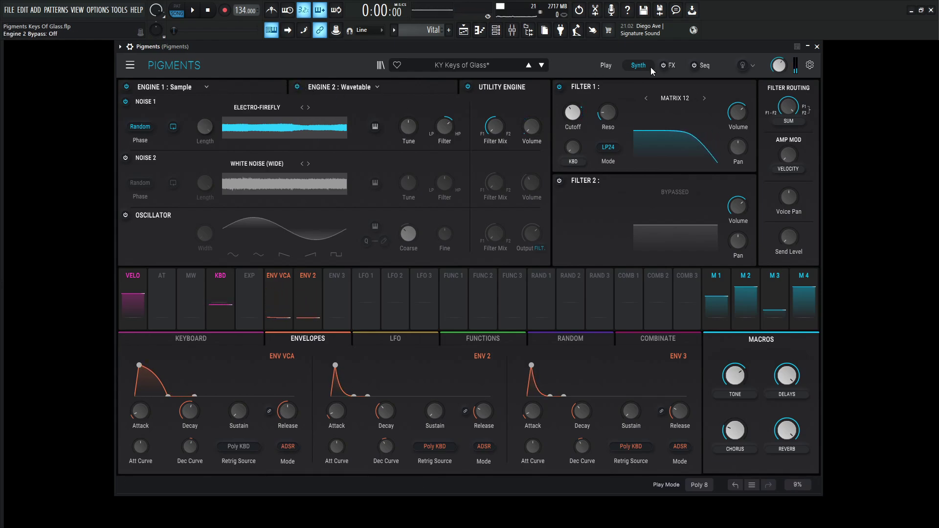
mouse_move(571, 113)
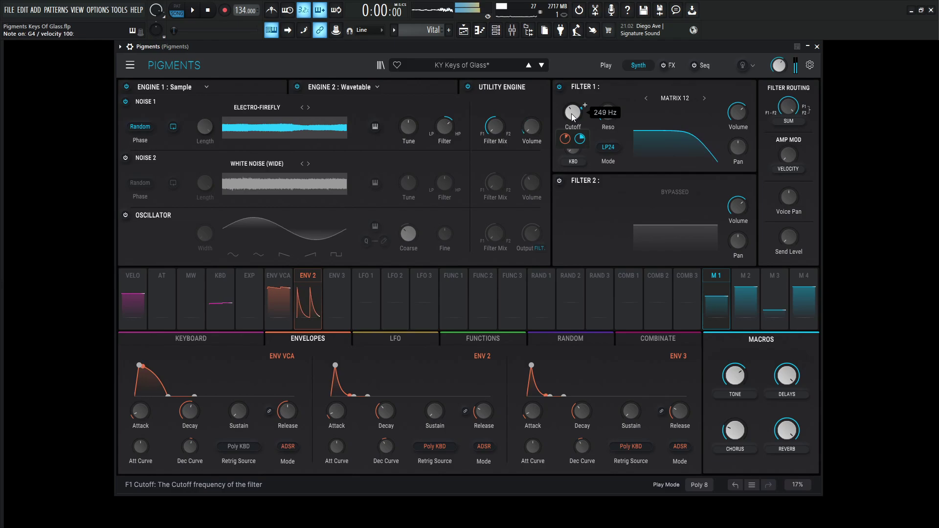
left_click(669, 66)
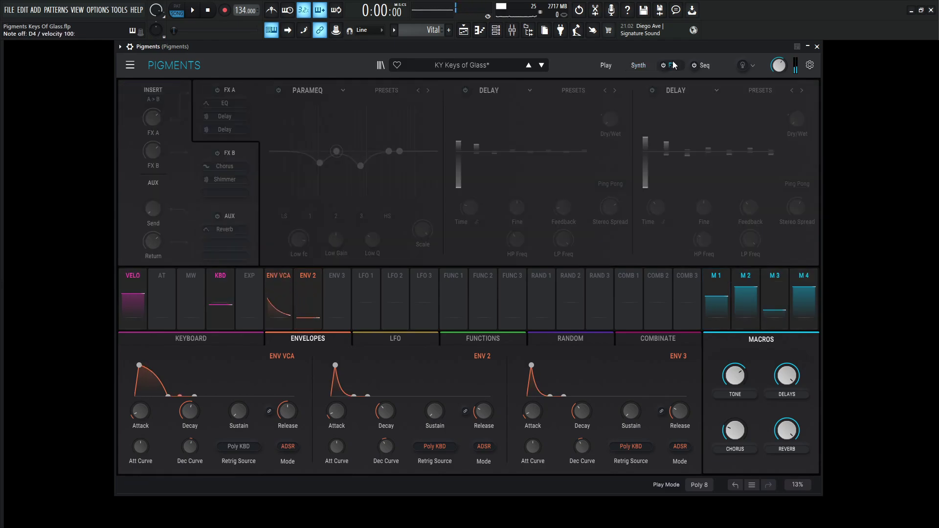
left_click(664, 66)
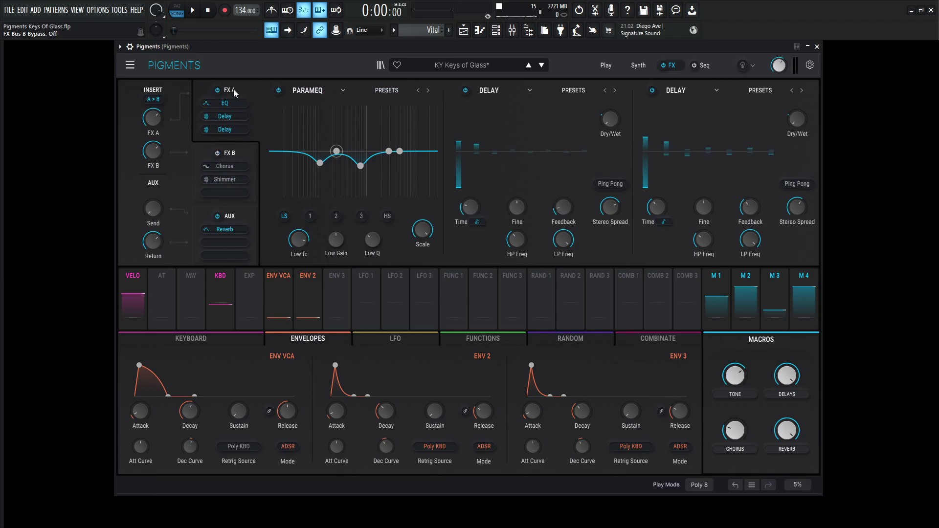
left_click(652, 90)
left_click(465, 90)
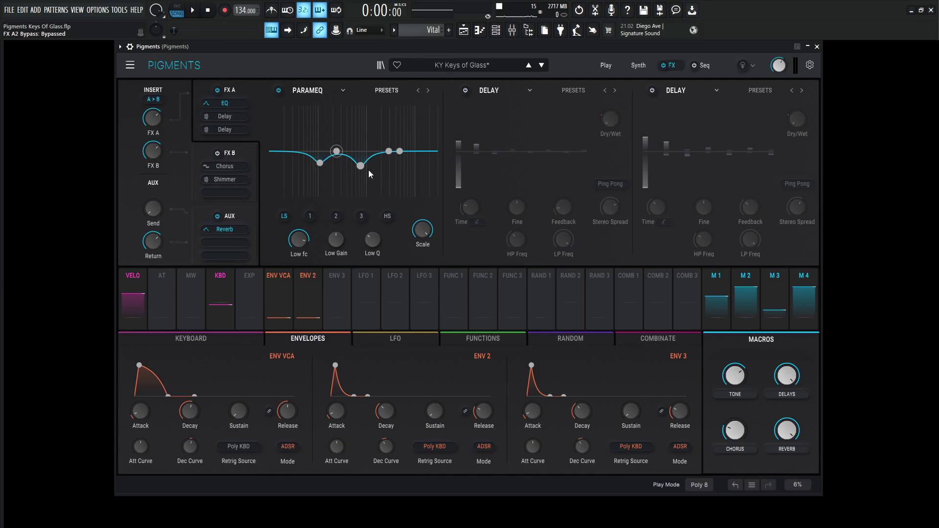
Step: Select the ParamEQ's Peak 1 band and compare the ParamEQ bypassed and active
left_click(308, 219)
mouse_move(299, 242)
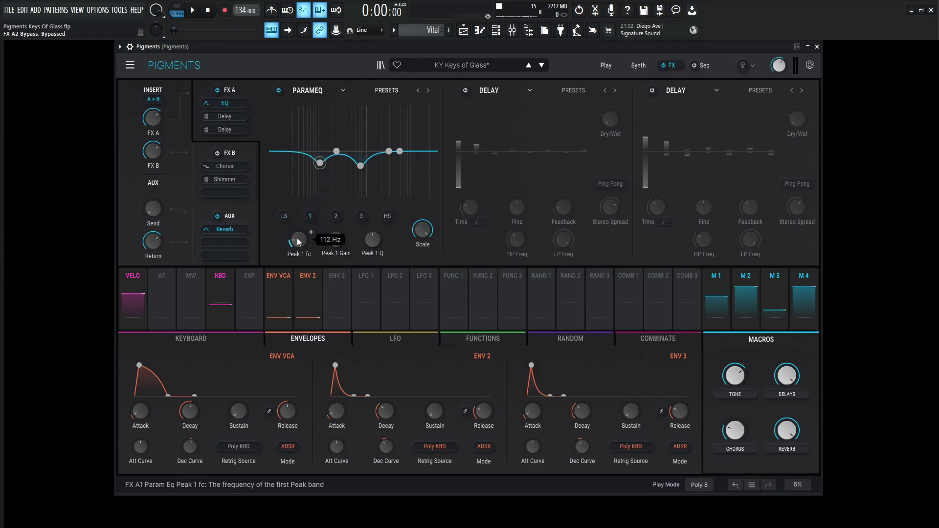
mouse_move(336, 242)
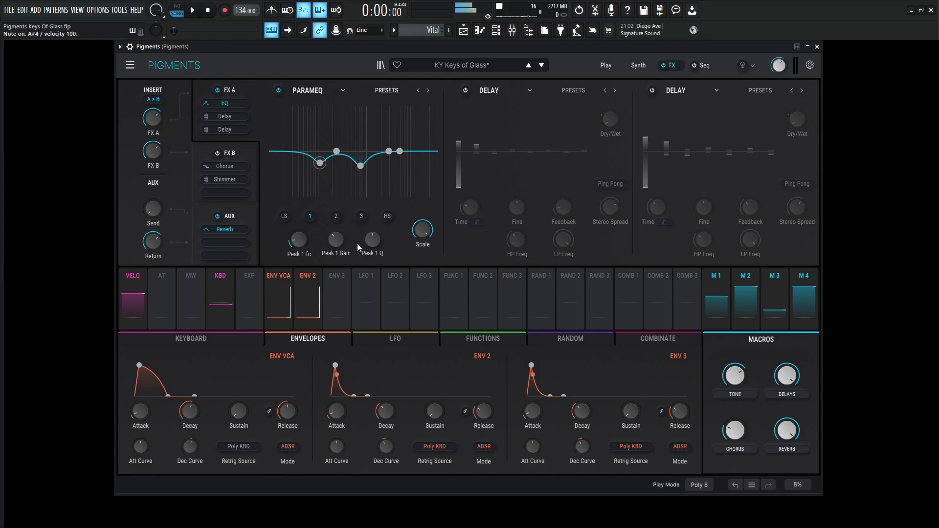
left_click(280, 92)
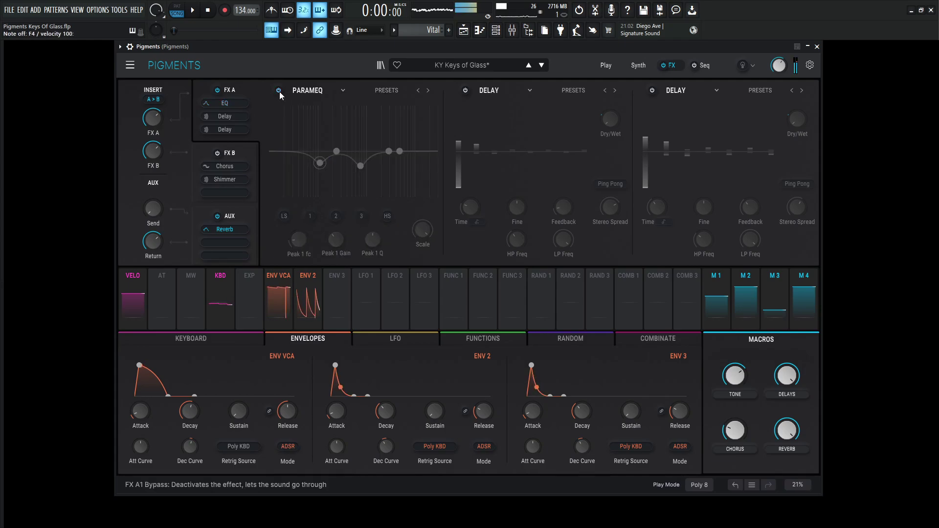
left_click(279, 92)
left_click(280, 92)
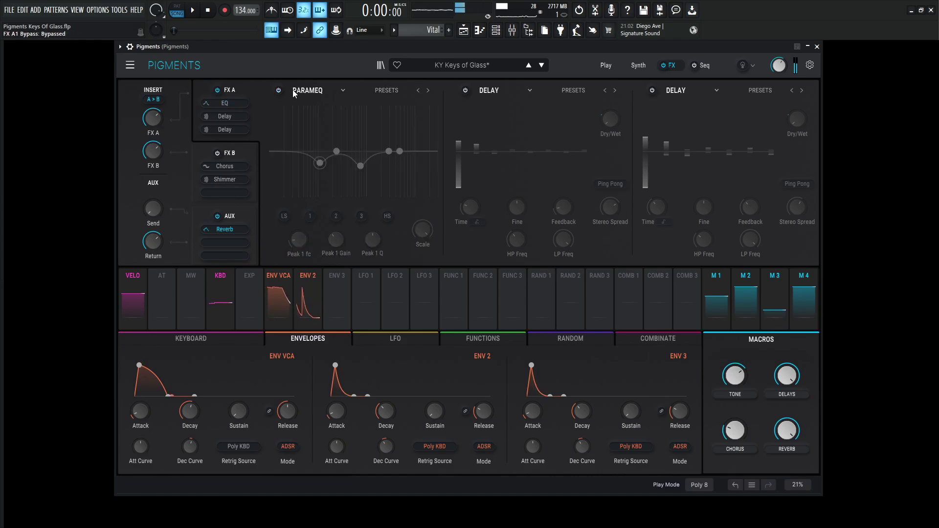
Step: Bypass Engine 2 on the Synth page and switch the ParamEQ back on
left_click(638, 66)
left_click(296, 86)
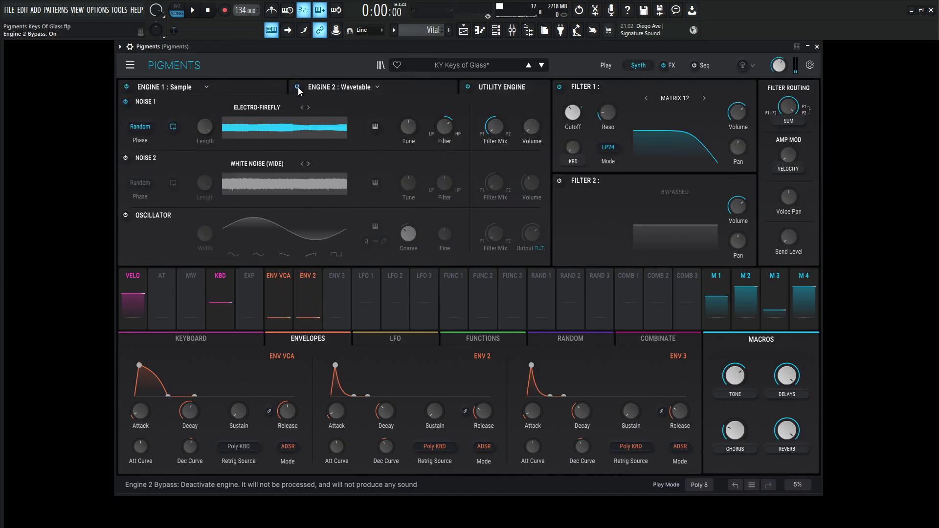
left_click(668, 65)
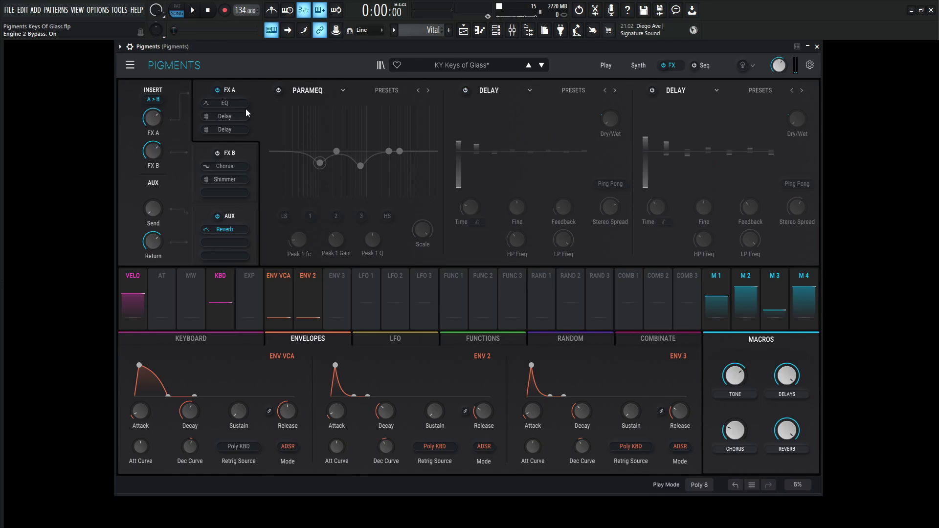
left_click(280, 91)
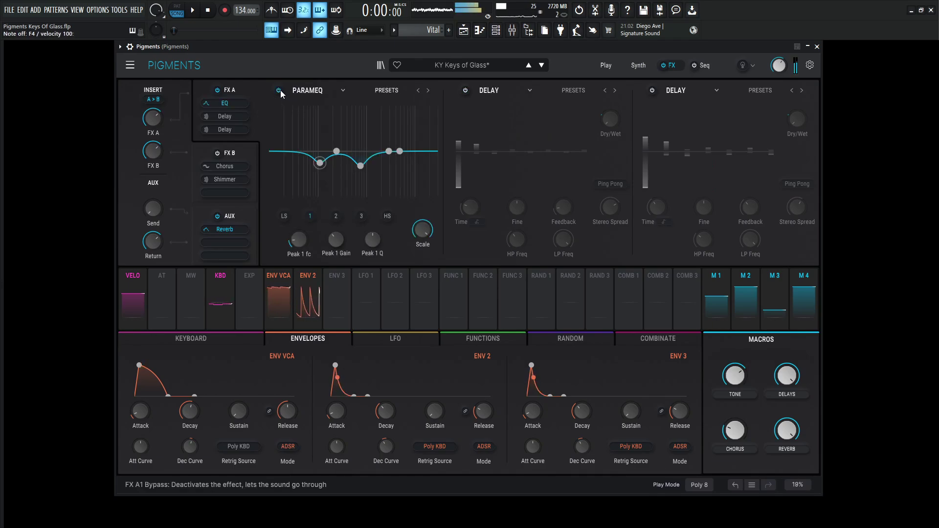
Step: Enable the first FX A Delay and check its knobs: Dry/Wet 0 %, Macro 2 modulation 0.27
left_click(465, 91)
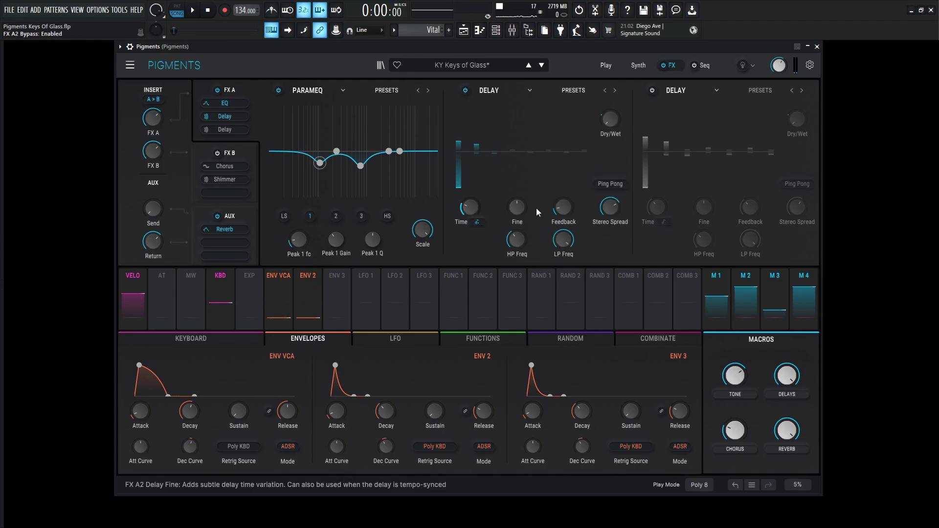
mouse_move(519, 210)
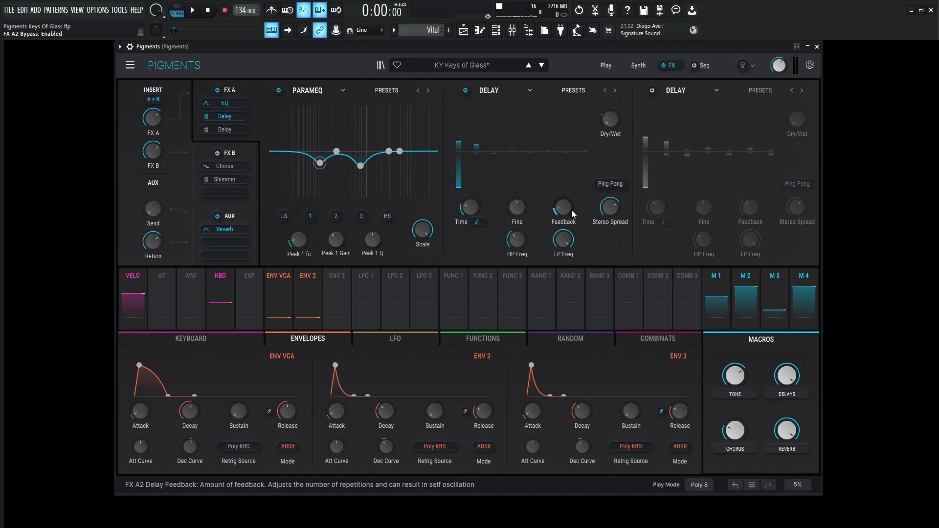
mouse_move(568, 209)
mouse_move(618, 204)
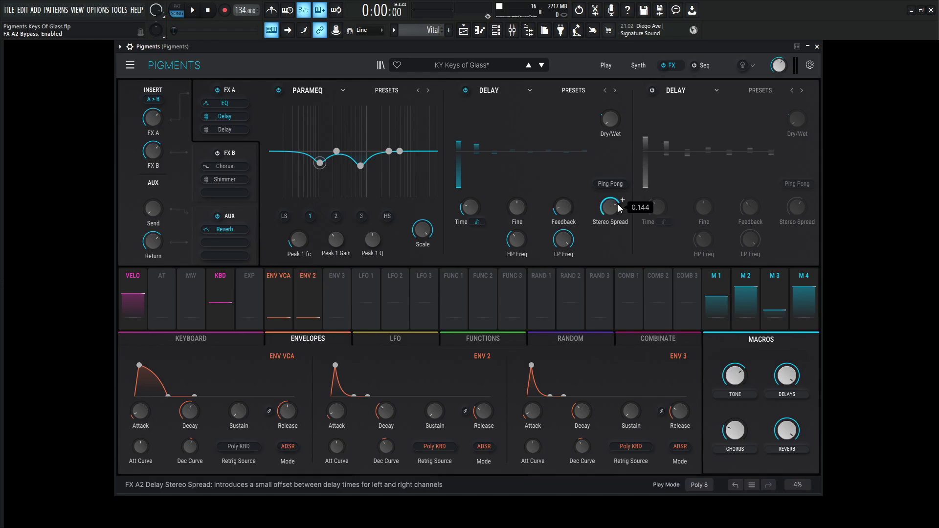
mouse_move(518, 244)
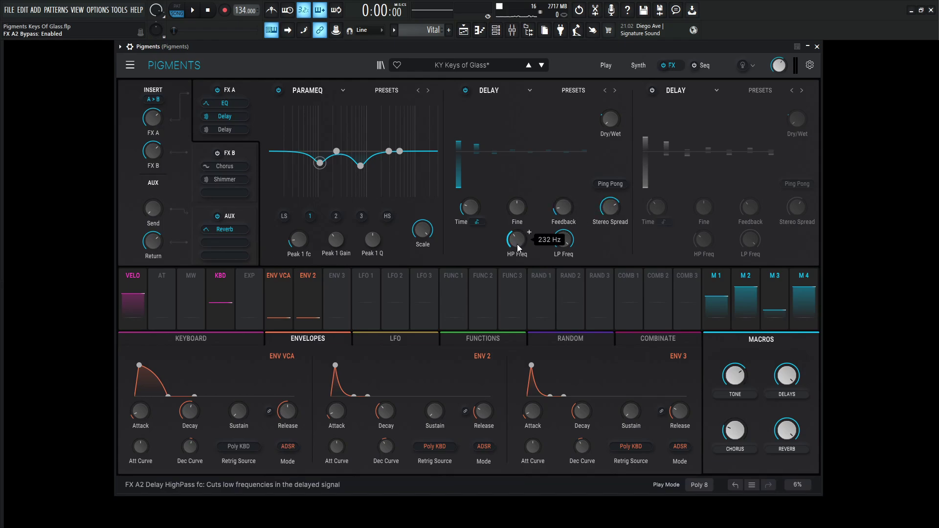
mouse_move(562, 248)
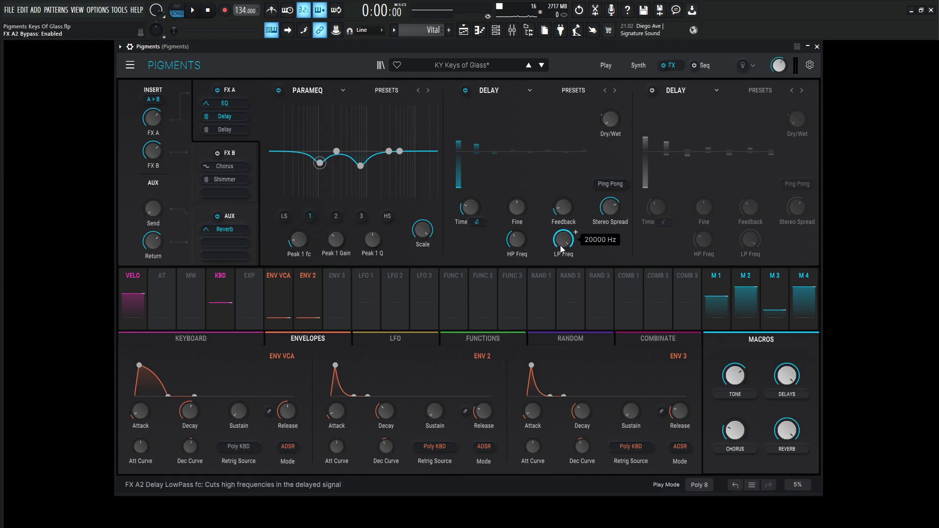
mouse_move(616, 119)
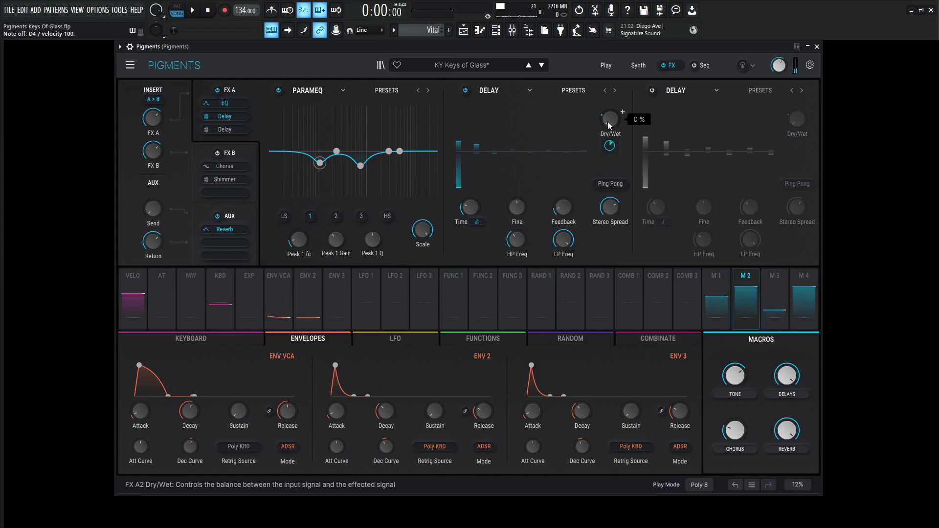
mouse_move(610, 150)
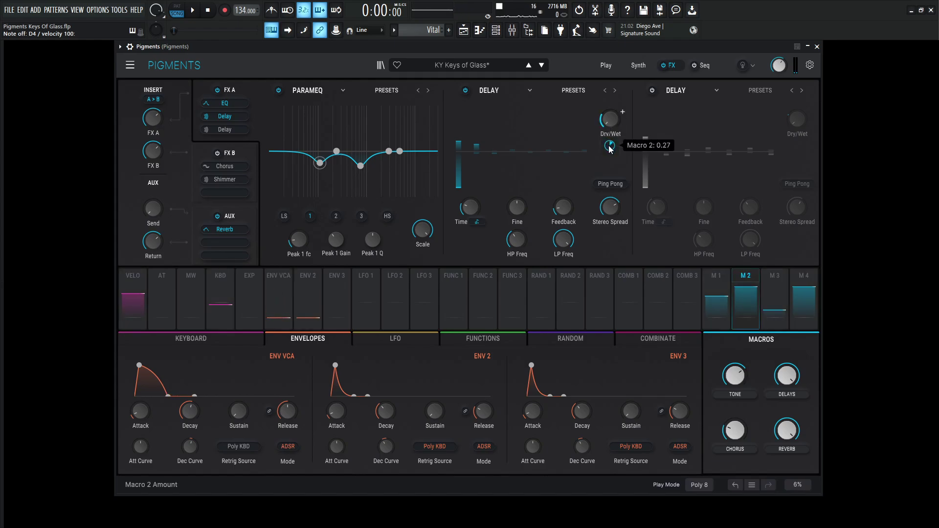
Step: Enable the second FX A Delay and read its knob values, Dry/Wet at 0 %
left_click(652, 90)
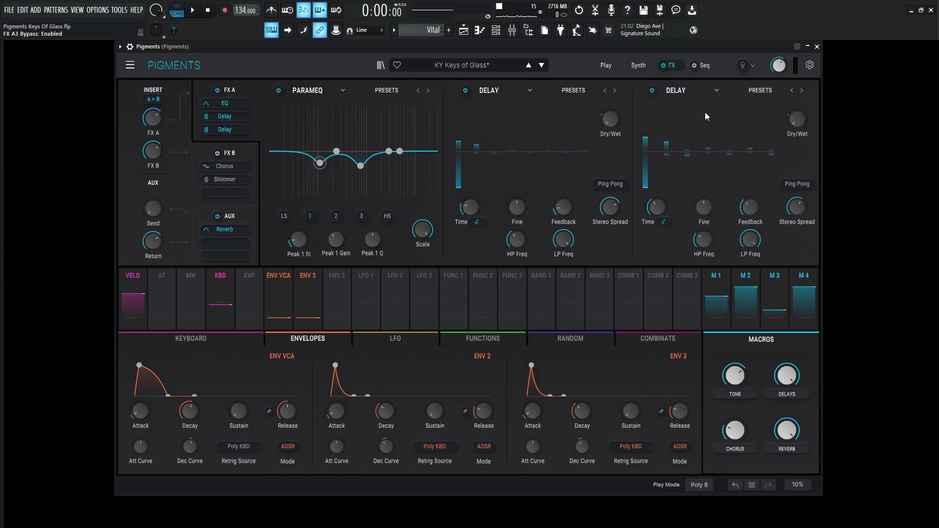
mouse_move(657, 210)
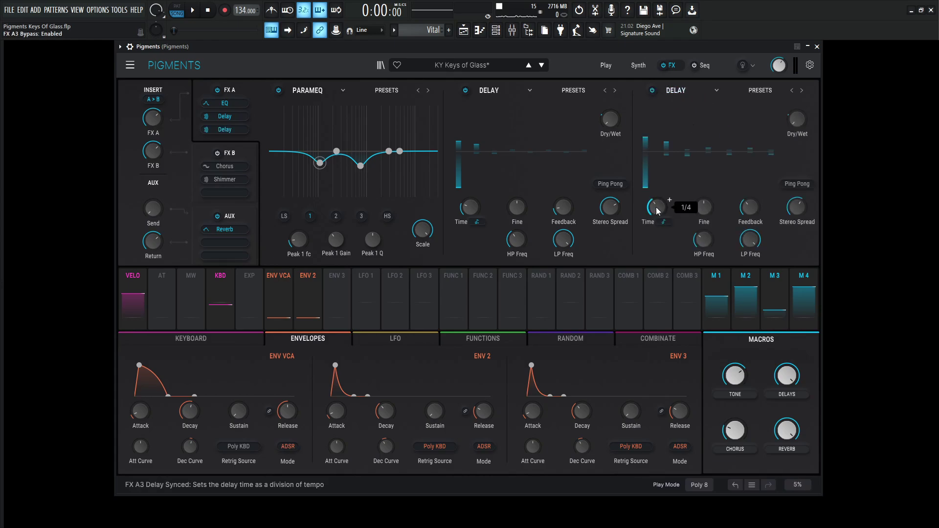
mouse_move(748, 213)
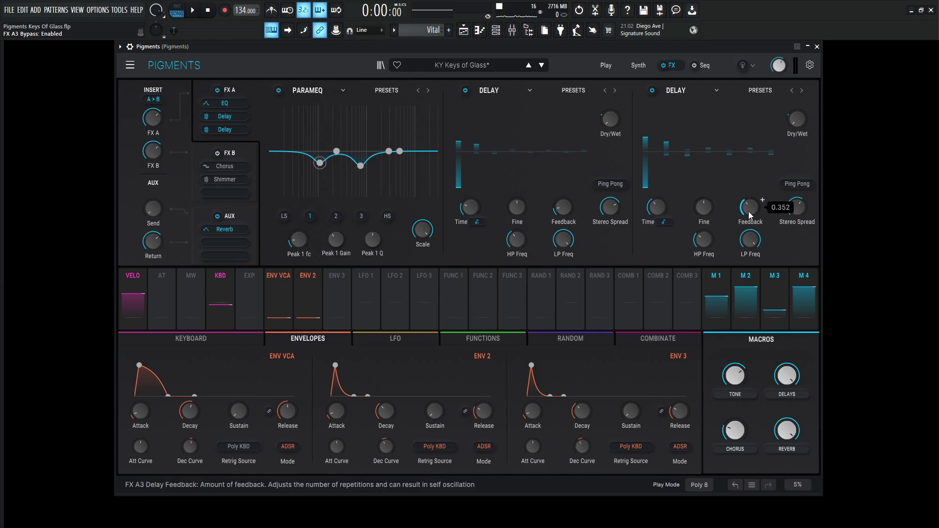
mouse_move(794, 208)
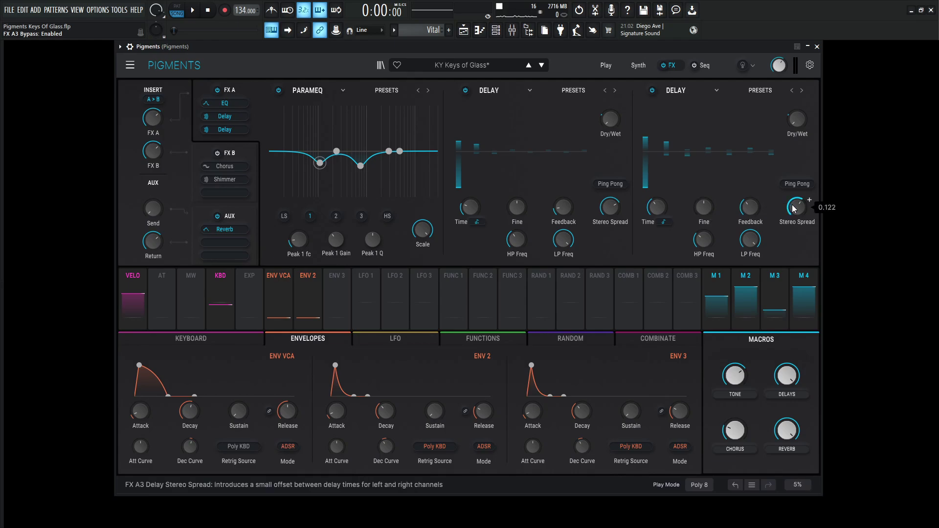
mouse_move(709, 242)
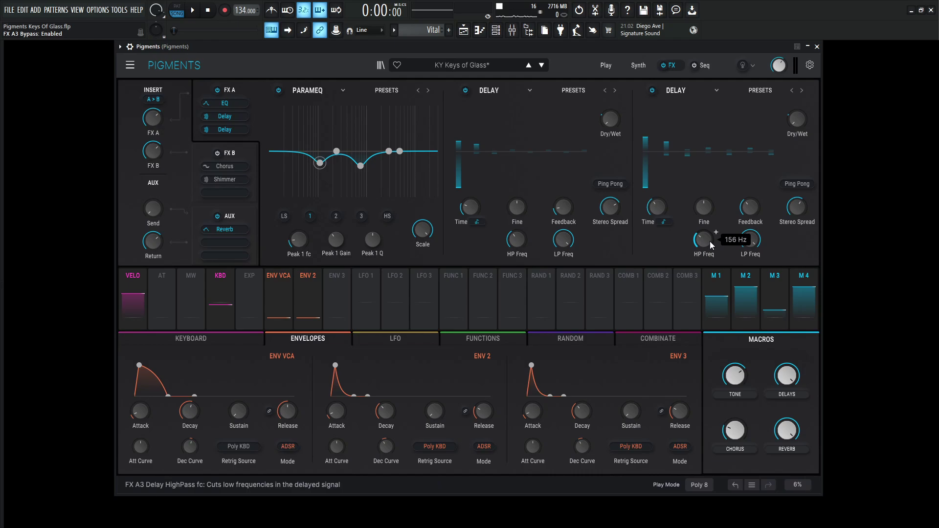
mouse_move(756, 243)
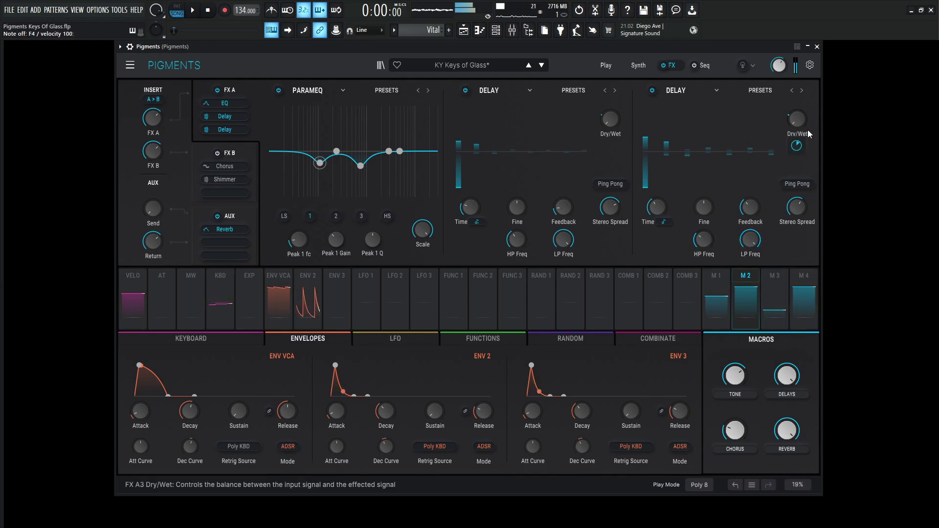
mouse_move(801, 120)
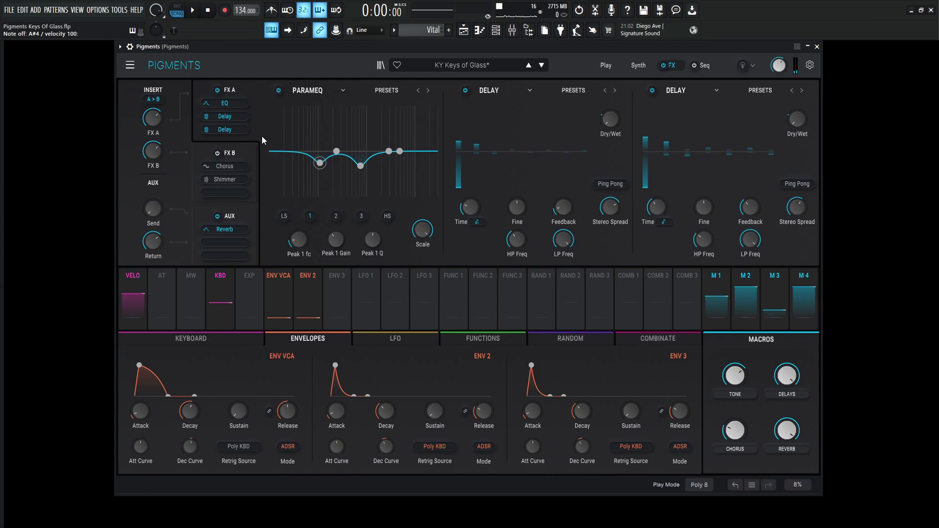
Step: Re-enable Engine 2 on the Synth page and view its wavetable settings
left_click(239, 154)
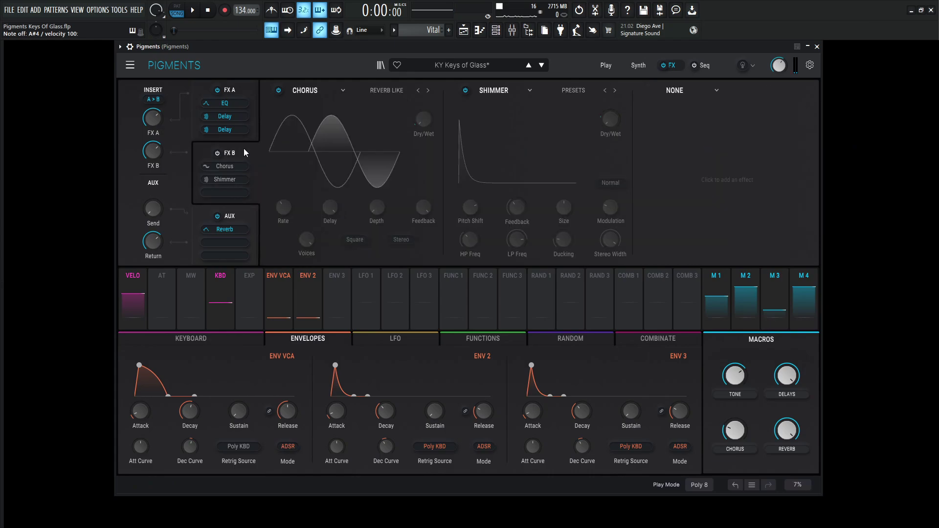
left_click(635, 65)
left_click(297, 87)
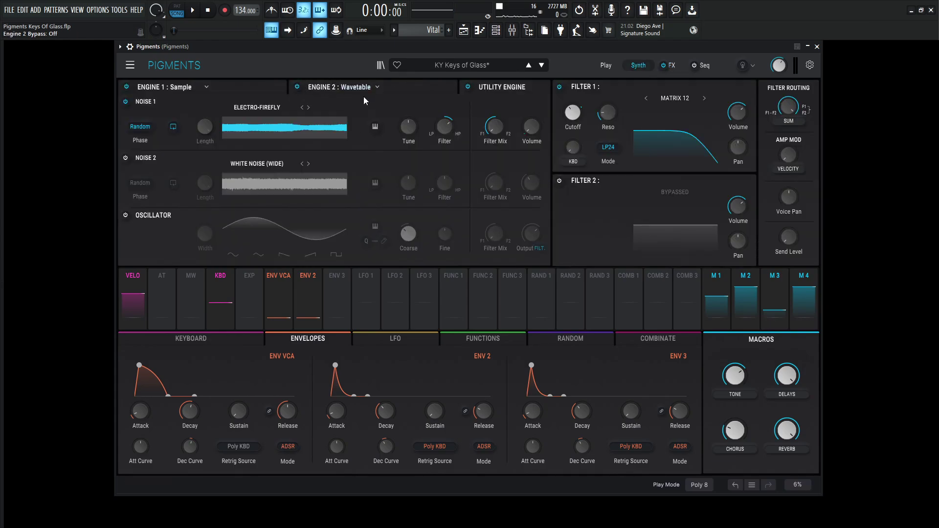
left_click(432, 87)
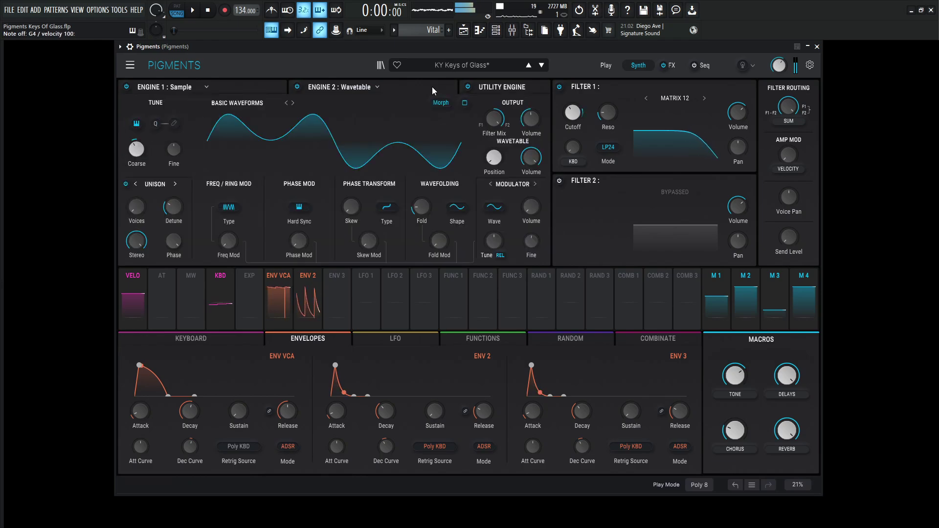
Step: Power on the FX B bus and bypass its Shimmer effect, leaving Chorus active
left_click(670, 65)
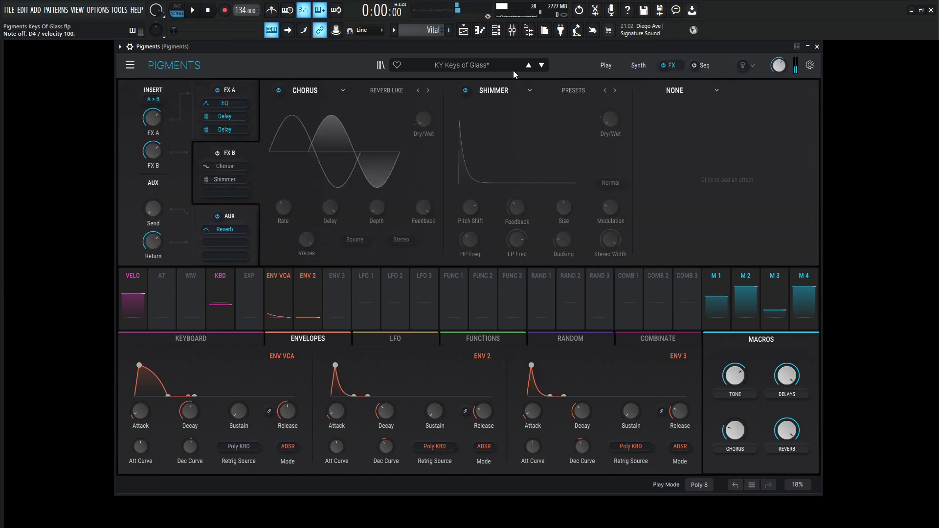
left_click(217, 153)
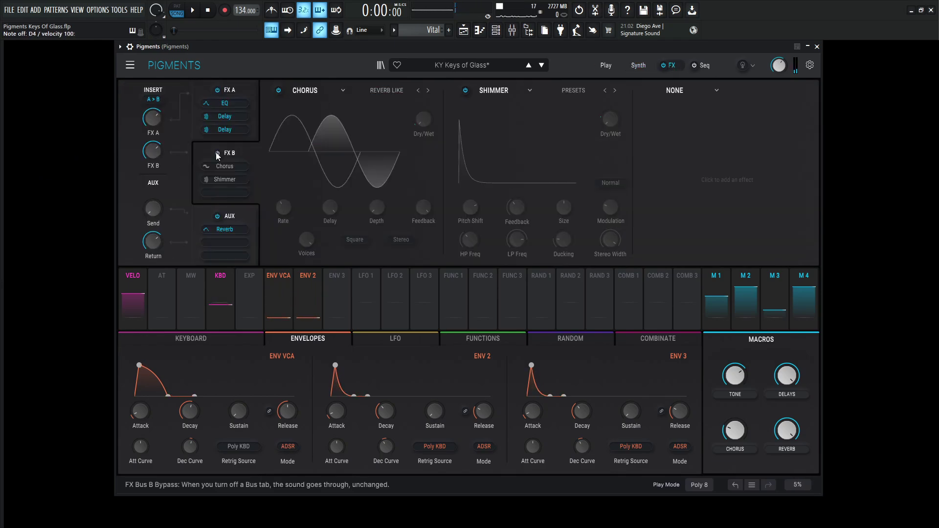
left_click(466, 91)
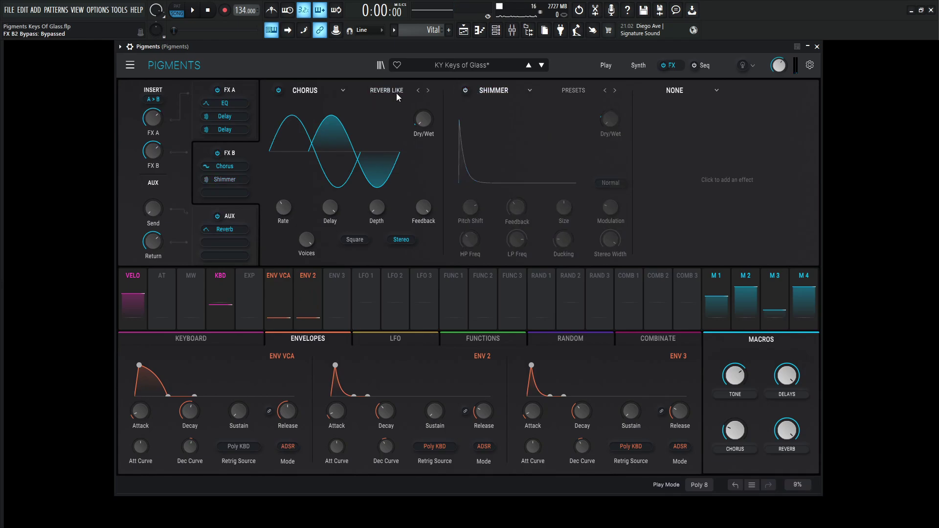
mouse_move(424, 147)
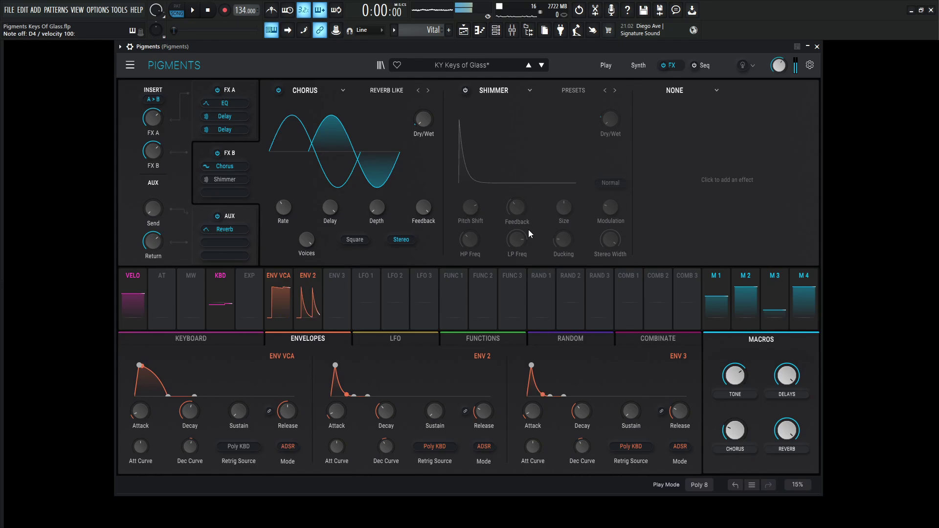
mouse_move(461, 200)
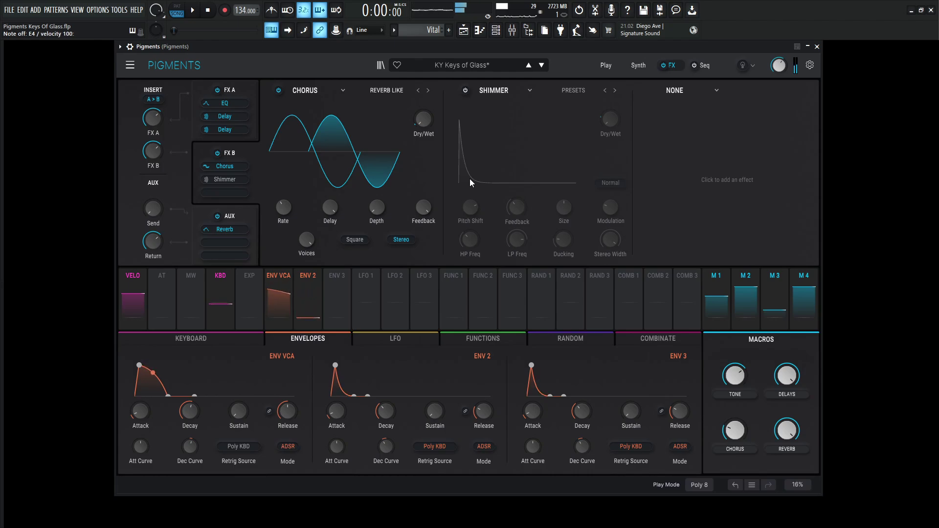
left_click(465, 90)
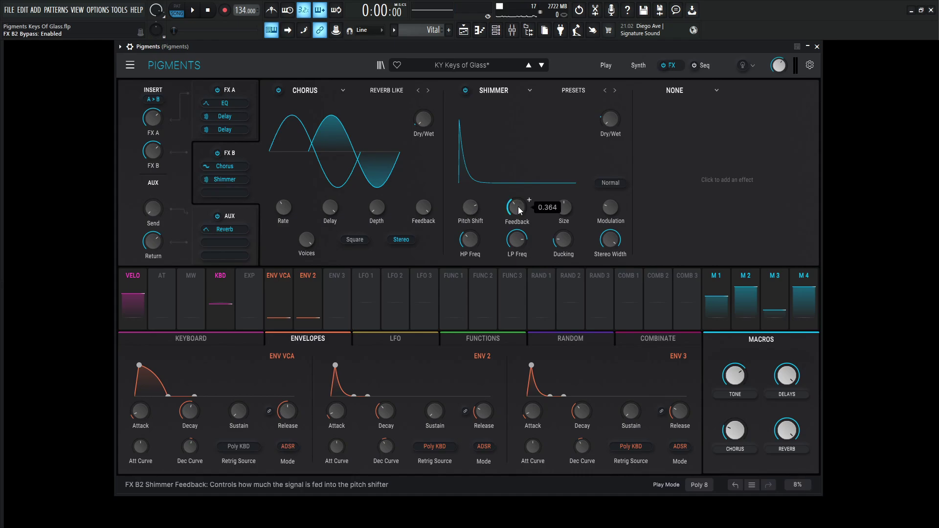
mouse_move(606, 207)
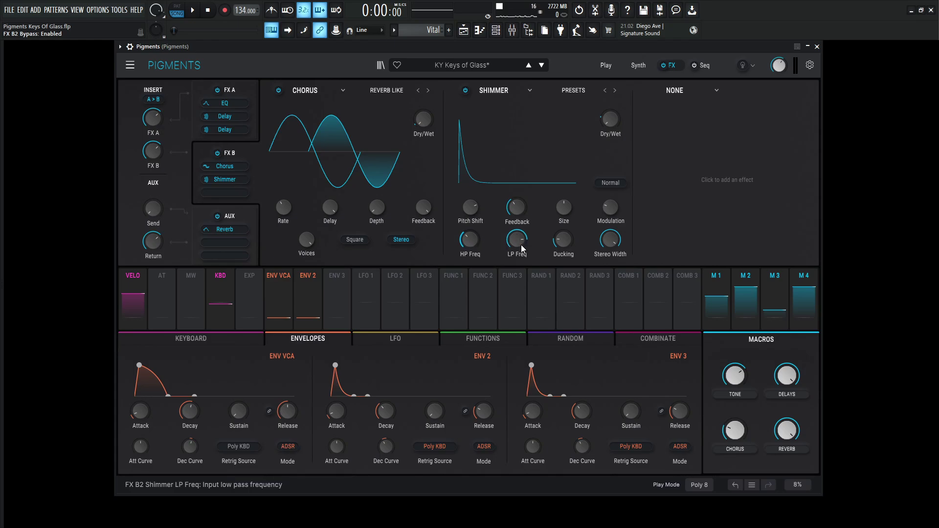
mouse_move(567, 242)
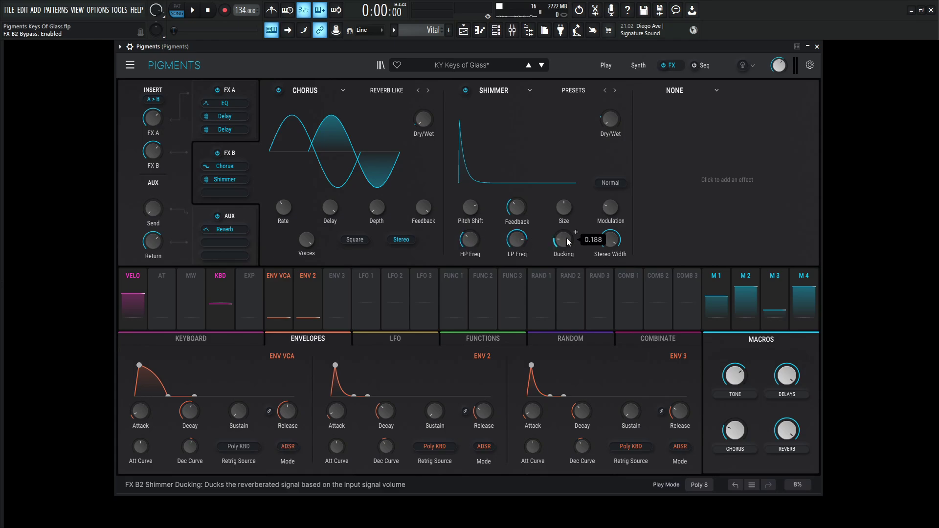
mouse_move(610, 244)
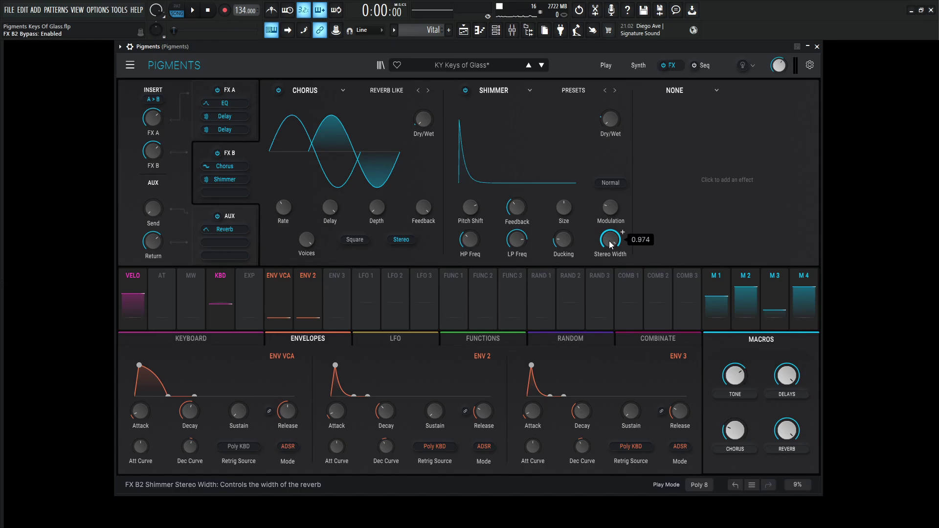
mouse_move(611, 118)
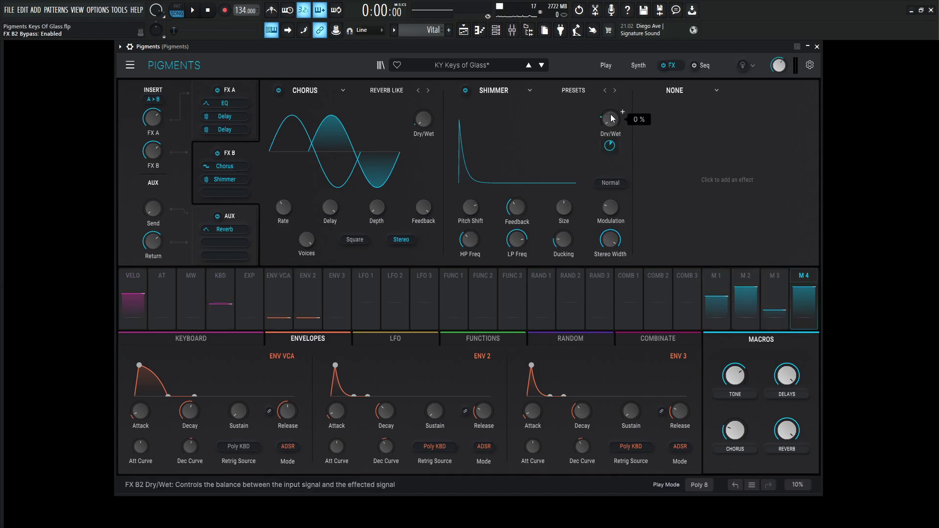
mouse_move(607, 153)
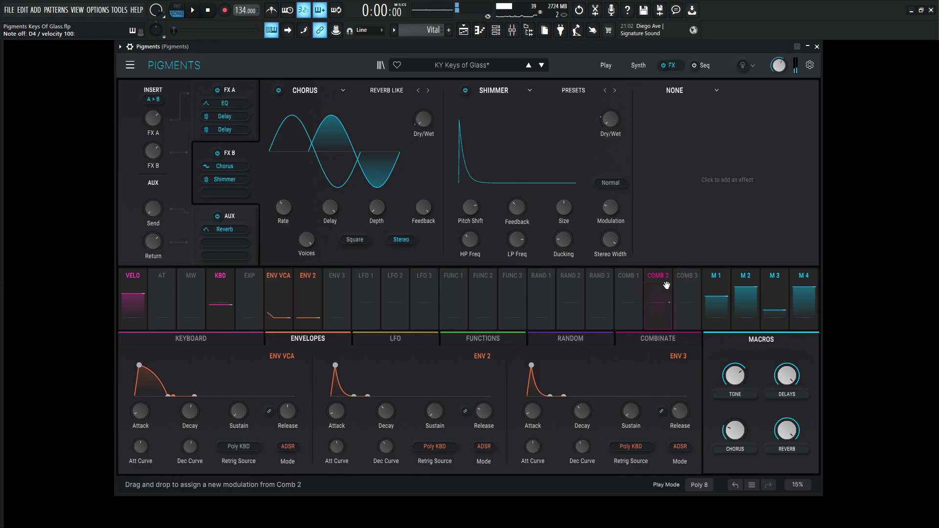
Step: Drop the REVERB macro to 0, then sweep the CHORUS macro, ending at 0.308
left_click(638, 65)
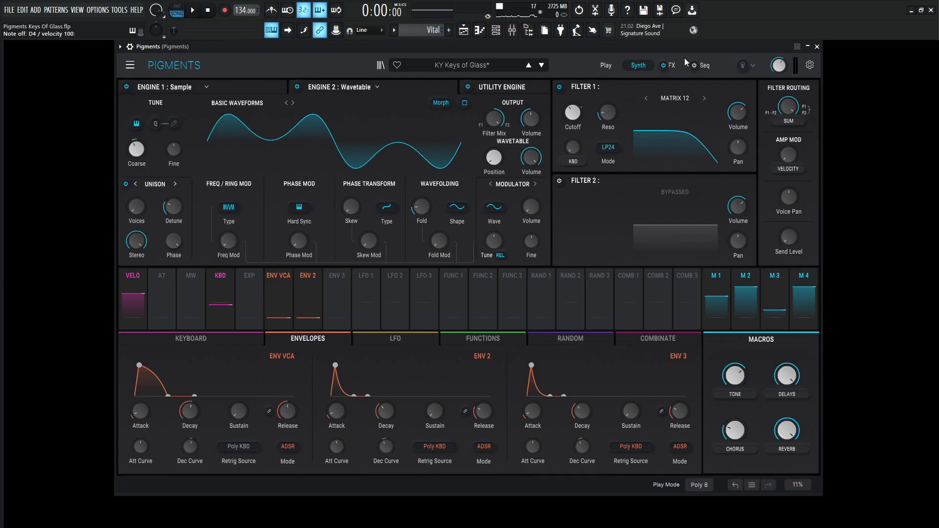
left_click(669, 65)
mouse_move(788, 435)
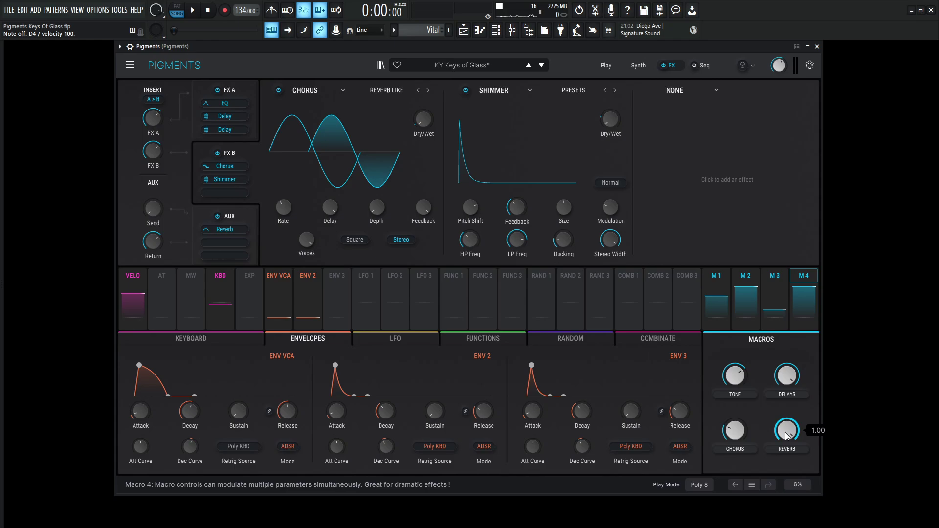
left_click_drag(787, 430, 787, 489)
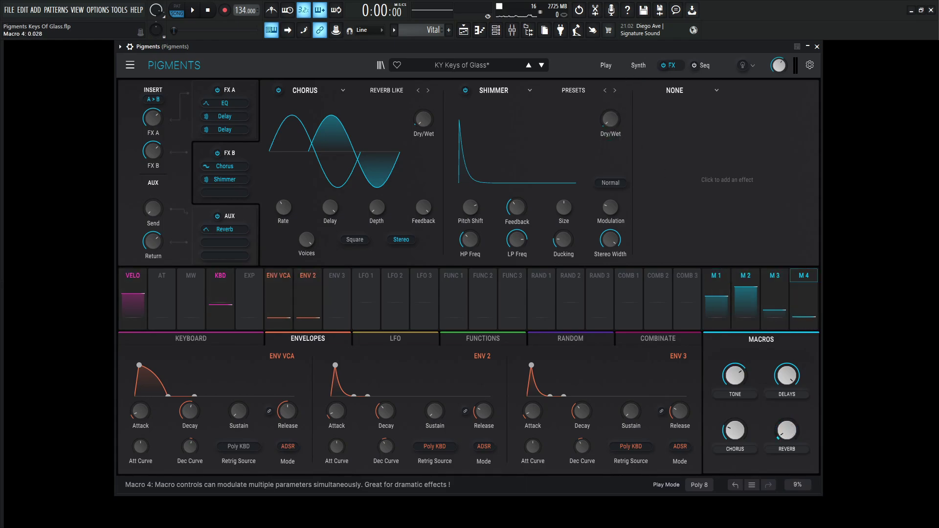
left_click_drag(785, 438, 792, 371)
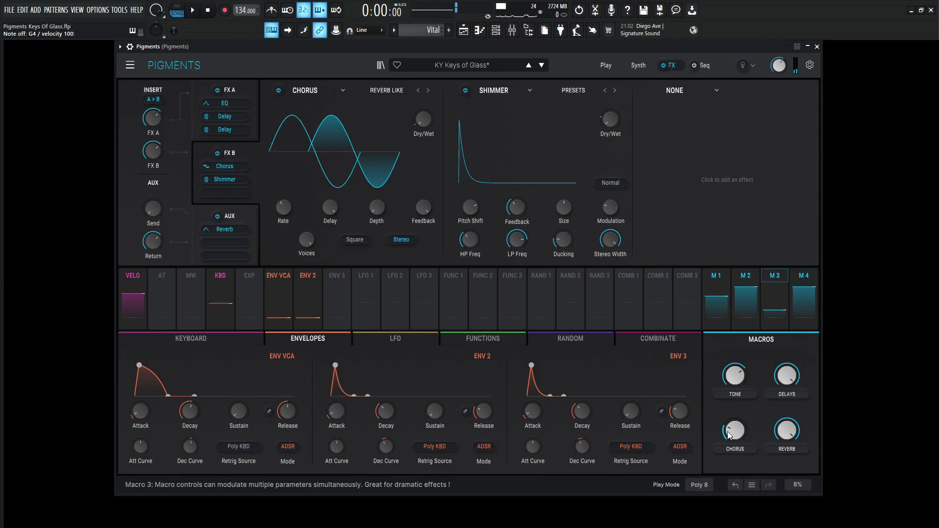
mouse_move(730, 437)
mouse_move(734, 430)
left_mouse_down()
mouse_move(734, 415)
mouse_move(734, 442)
mouse_move(734, 365)
mouse_move(734, 421)
left_mouse_up()
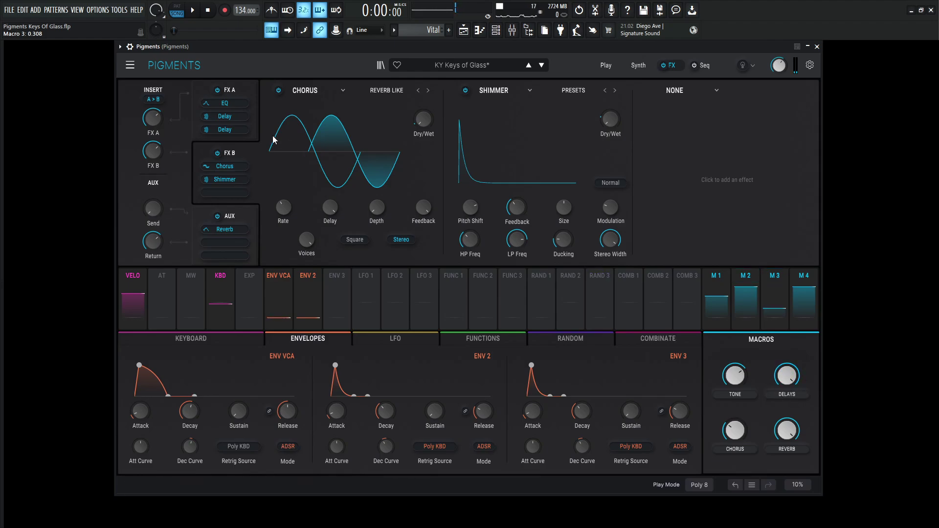
Step: Show the FX A chain, reset the DELAYS macro to 0, then raise it back to 1.00
left_click(247, 91)
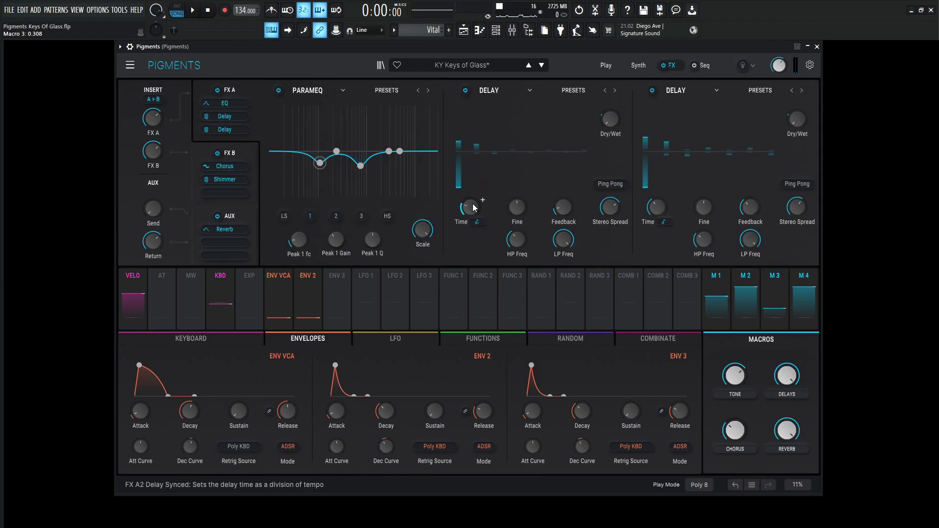
mouse_move(659, 207)
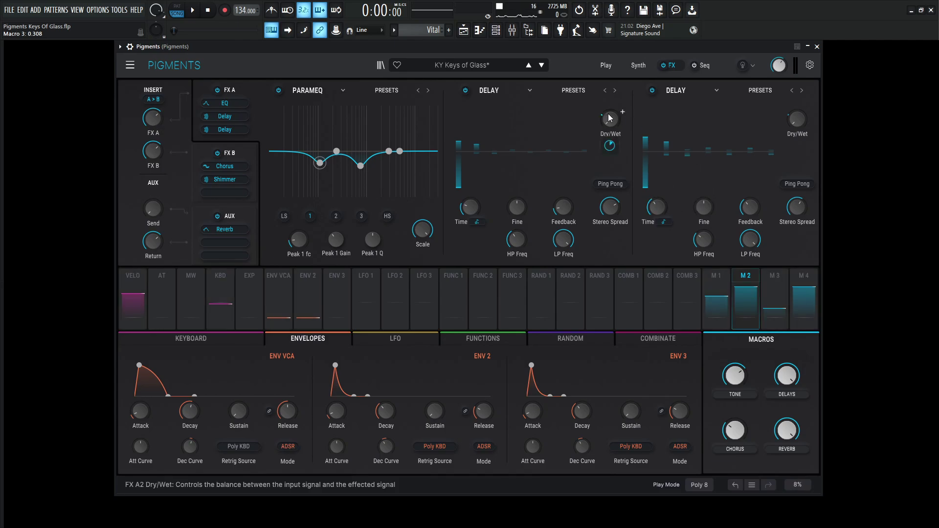
mouse_move(816, 301)
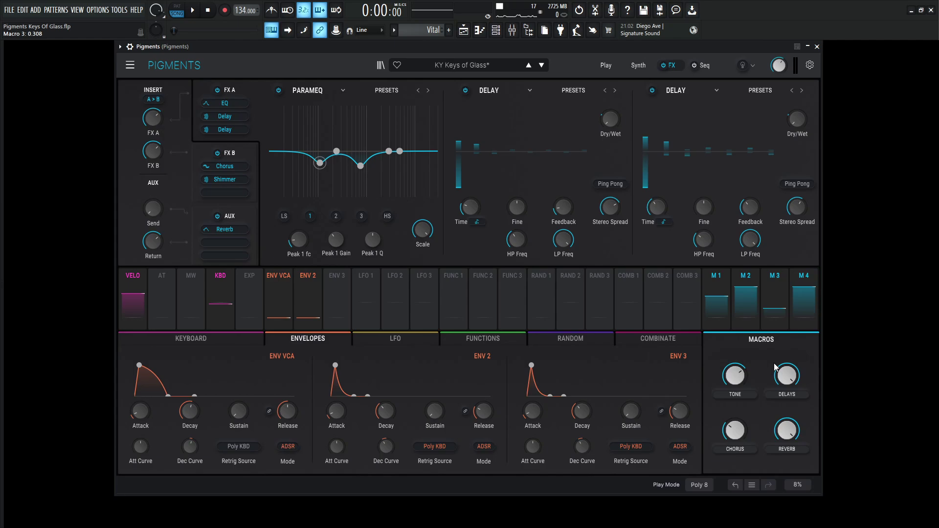
double_click(792, 377)
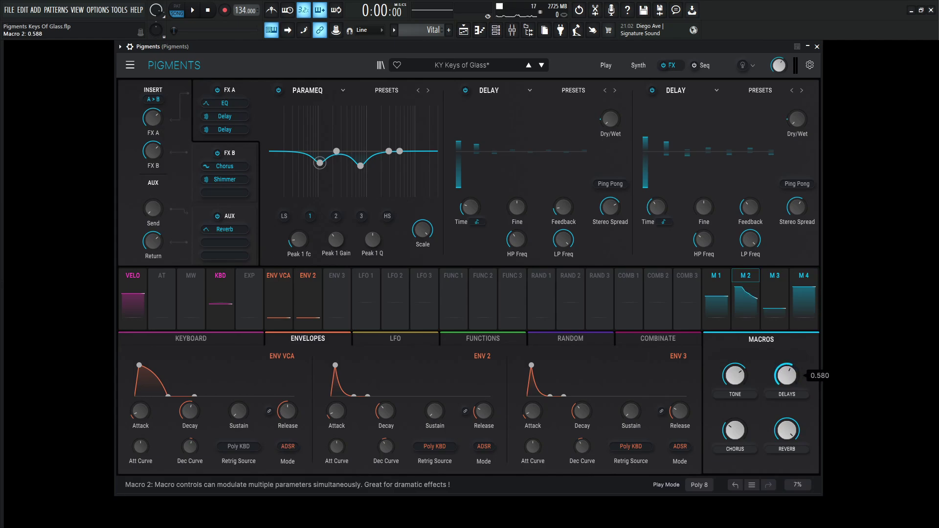
left_click_drag(786, 376, 786, 313)
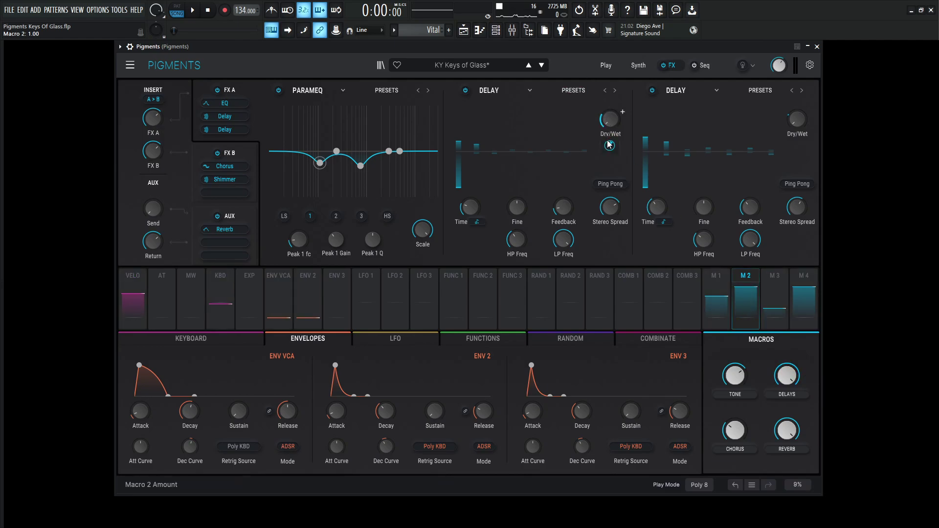
mouse_move(803, 133)
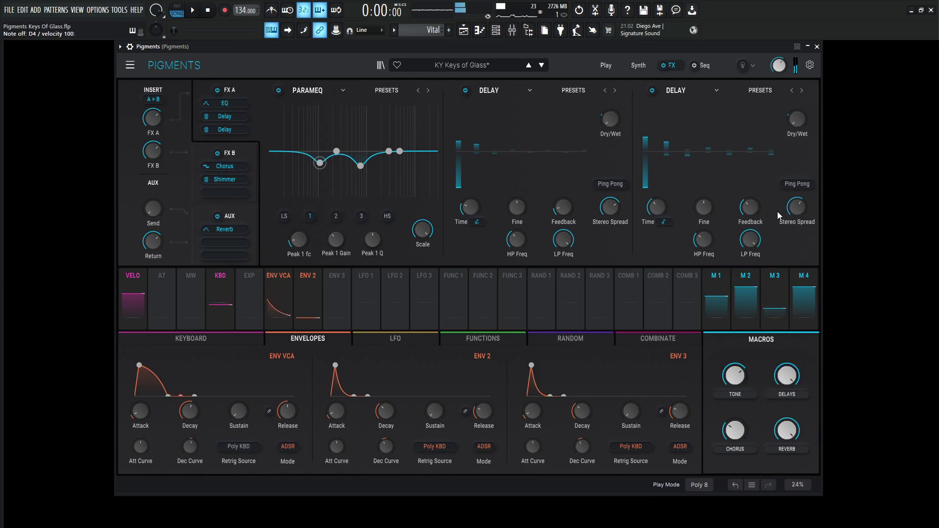
Step: On the Synth page, check Macro 1's F1 CUTOFF routing, then start a Macro 2 assignment
left_click(638, 65)
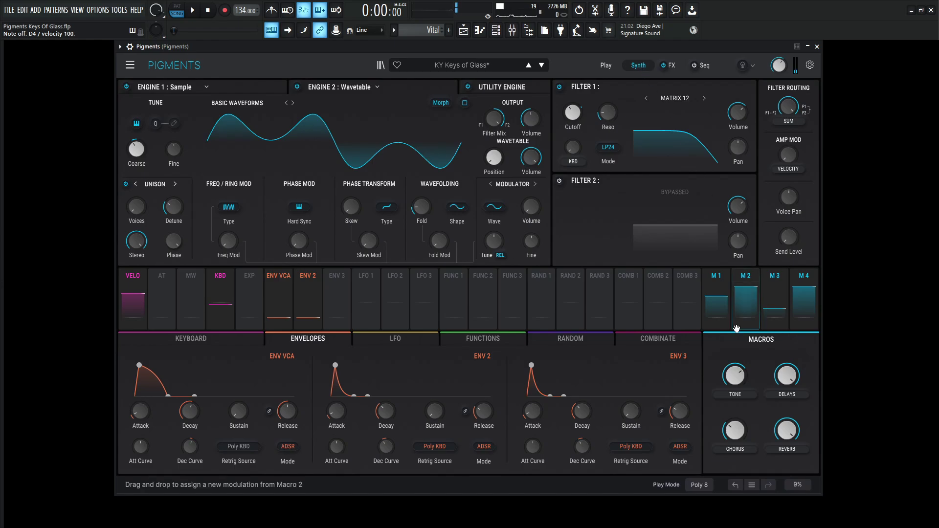
left_click(715, 282)
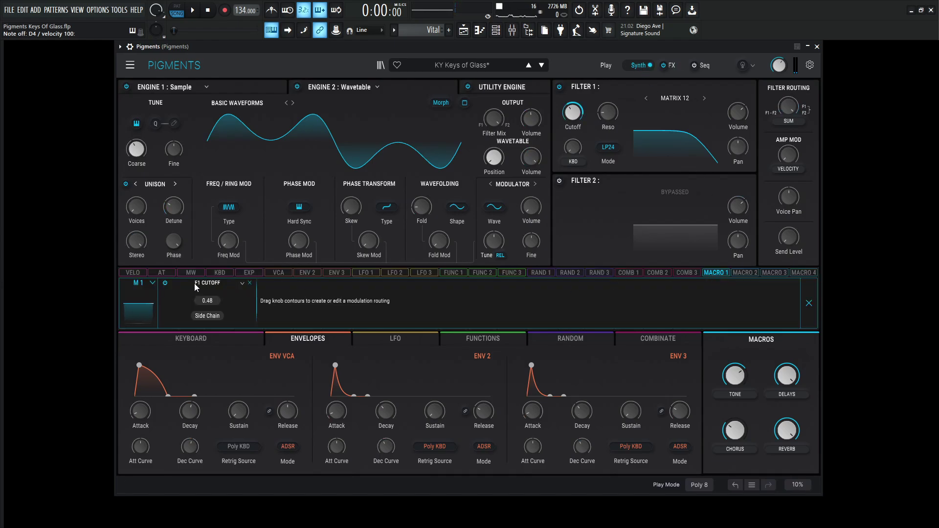
left_click(809, 304)
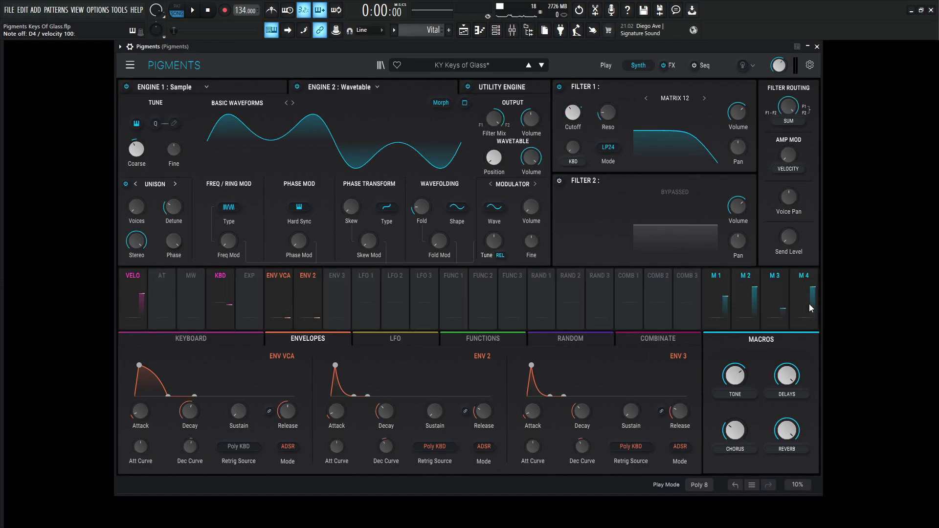
left_click(732, 279)
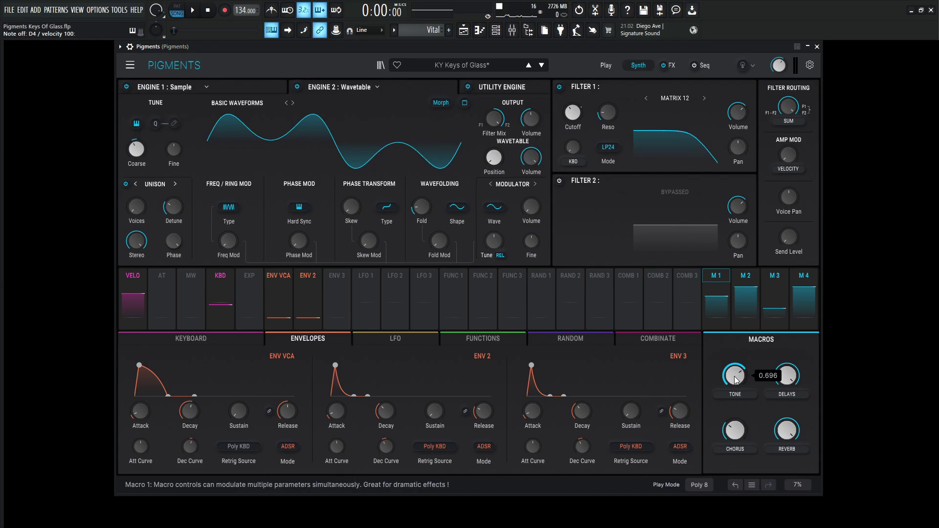
Step: Sweep the TONE macro down and back up, finishing at 0.456
left_click_drag(734, 379, 735, 427)
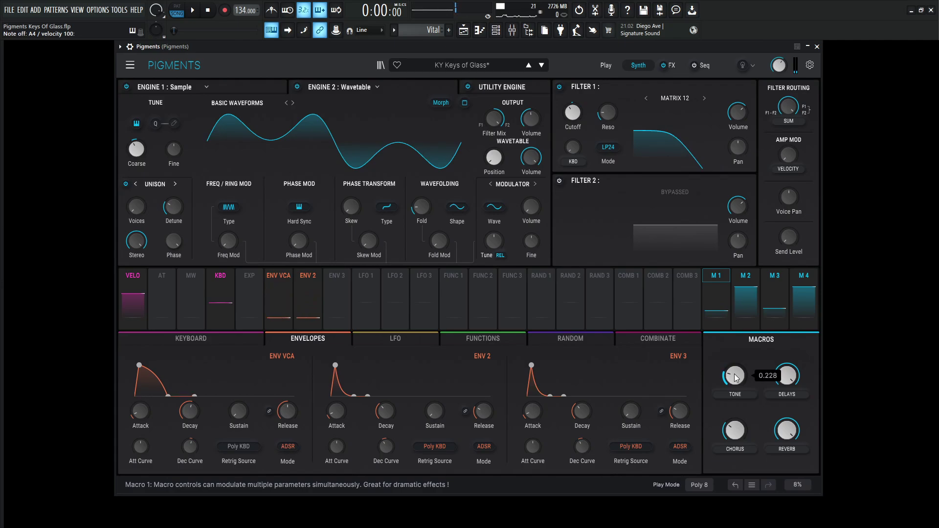
mouse_move(735, 378)
left_mouse_down()
mouse_move(735, 334)
mouse_move(736, 379)
left_mouse_up()
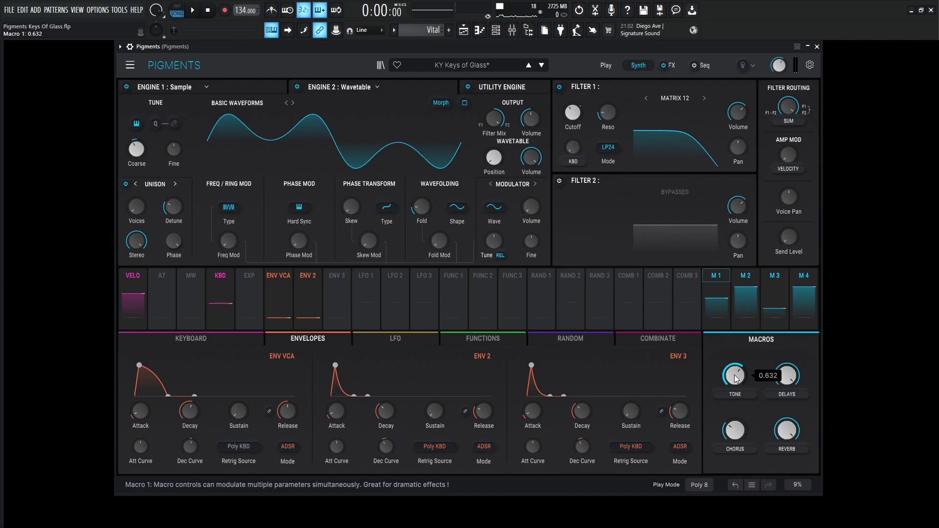
scroll(735, 379, "up", 4)
scroll(733, 377, "down", 3)
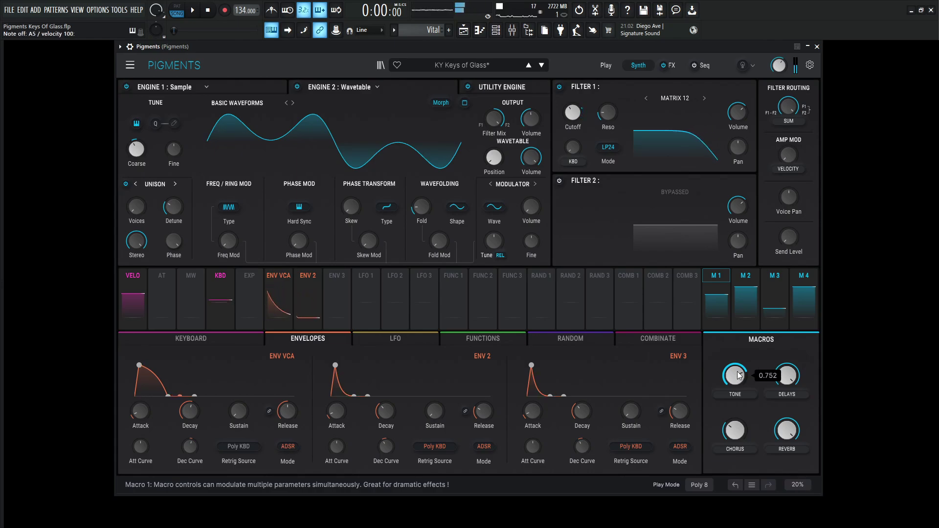
scroll(736, 376, "down", 6)
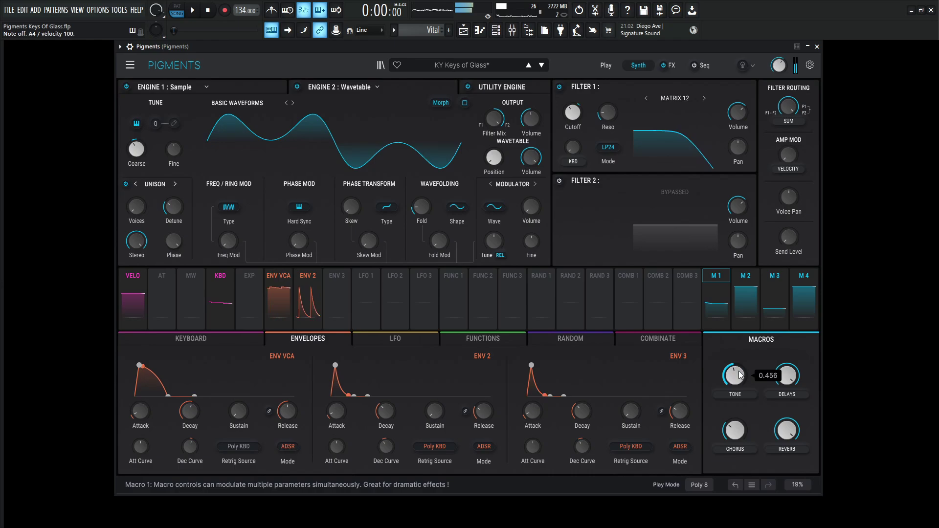